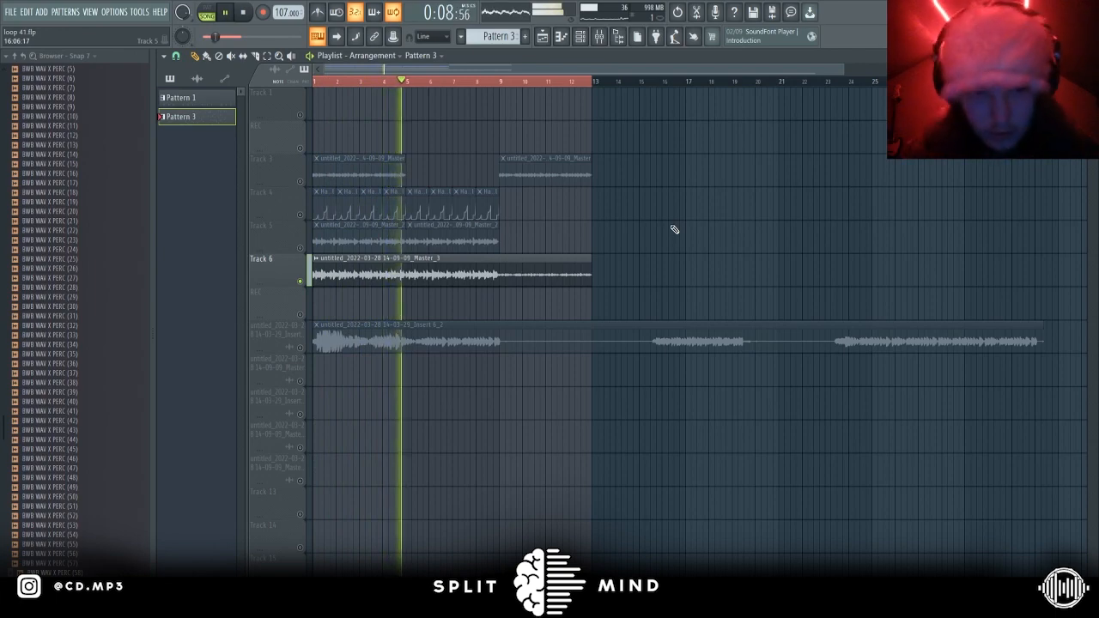
Stop playback and open the Channel rack for Pattern 3
key("space")
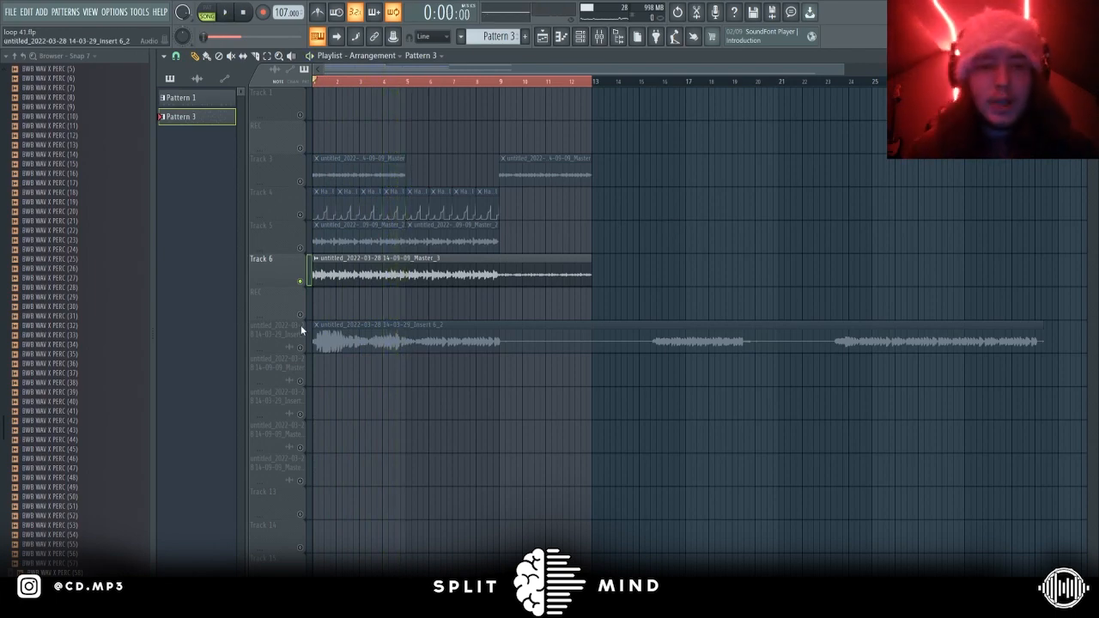
scroll(300, 324, "up", 2)
scroll(369, 318, "down", 1)
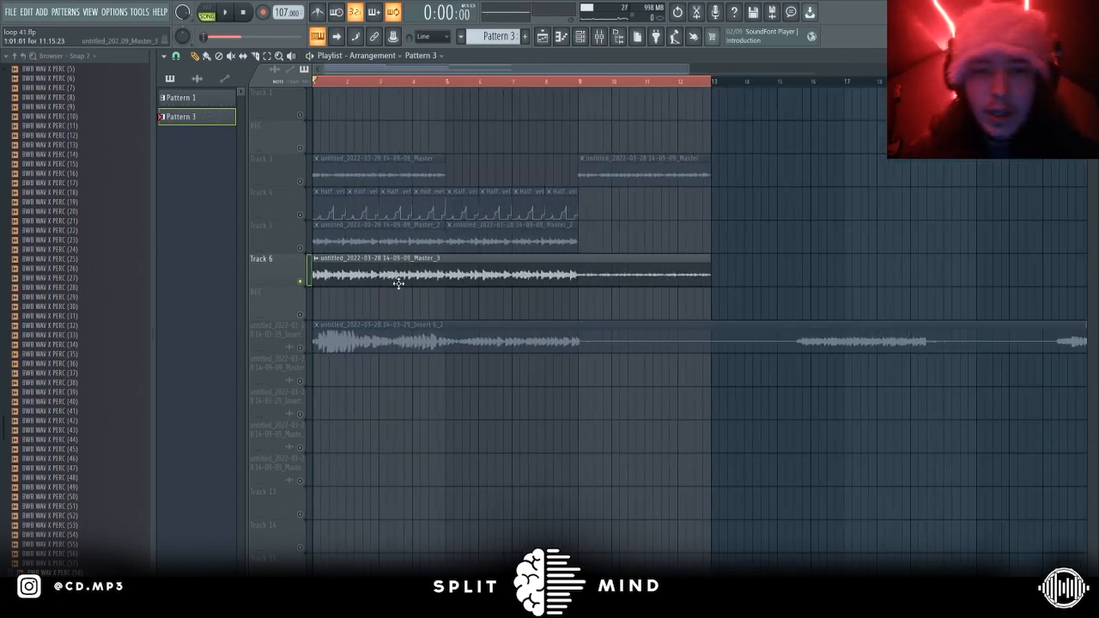
scroll(343, 309, "up", 2)
left_click(580, 36)
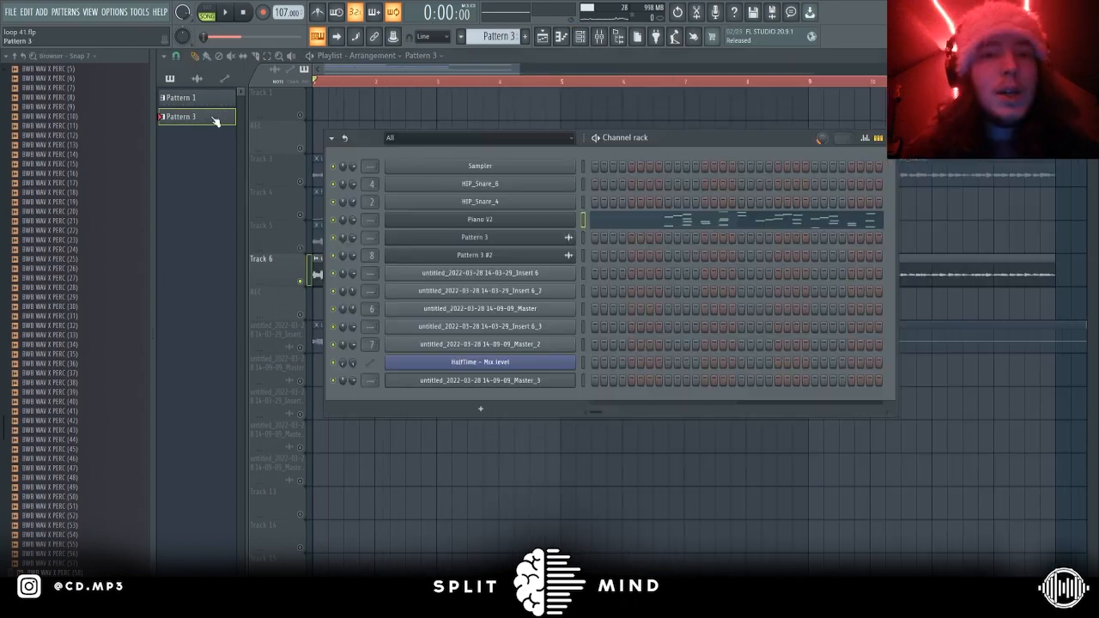
Open the Piano V2 instrument and examine the action and mix settings of its Metal Soft And Large preset
left_click(452, 222)
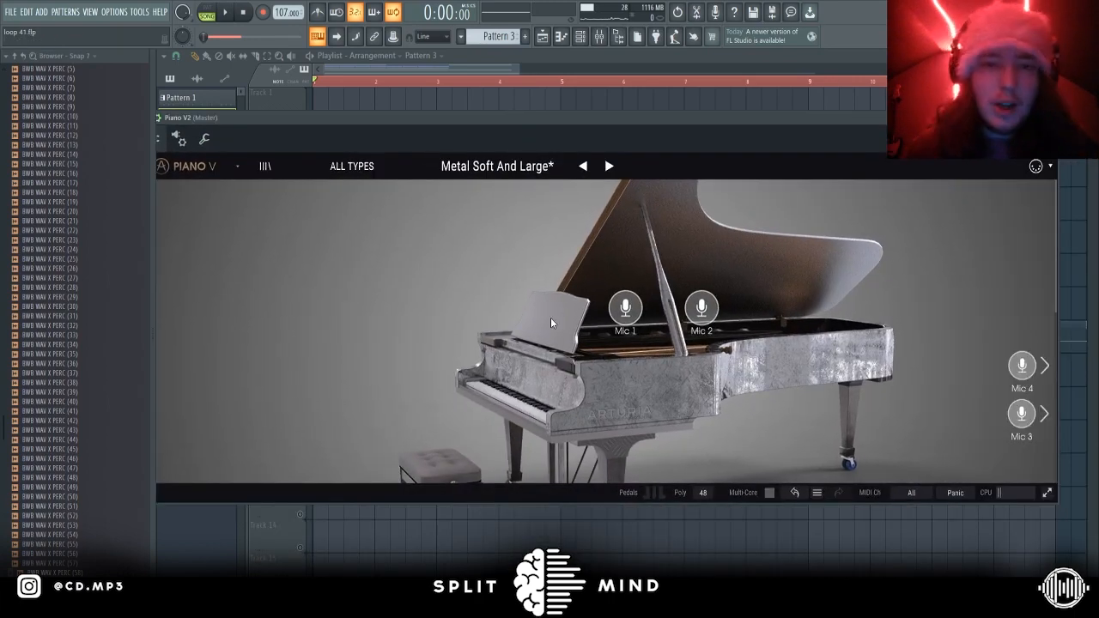
left_click(551, 320)
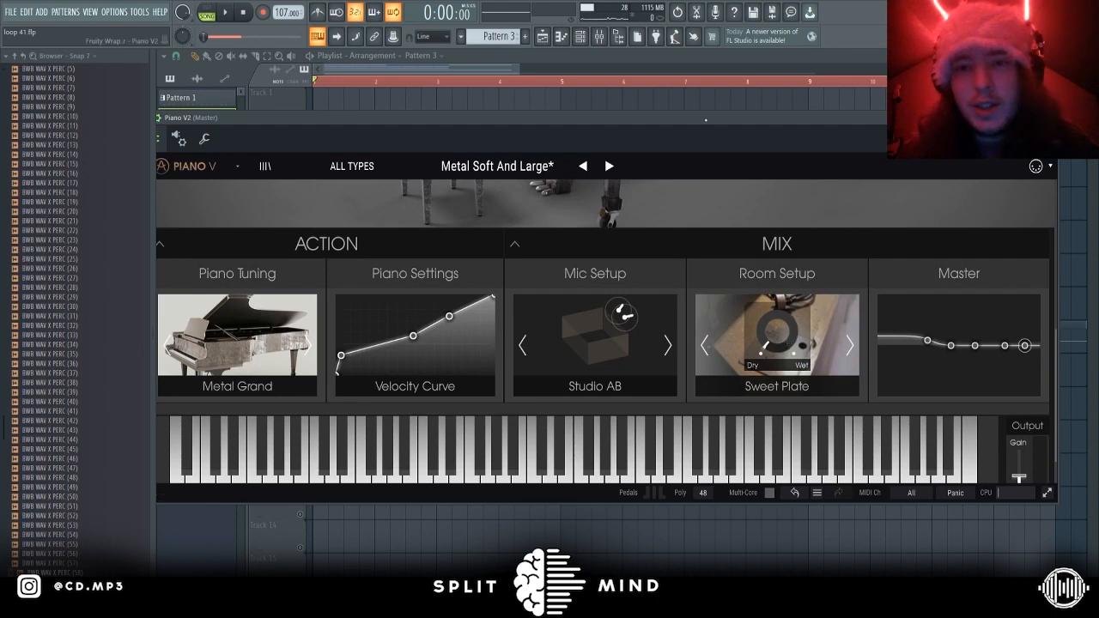
left_click_drag(705, 121, 862, 388)
Open the Piano V2 piano roll, switch playback to pattern mode, and audition the melody
left_click(560, 36)
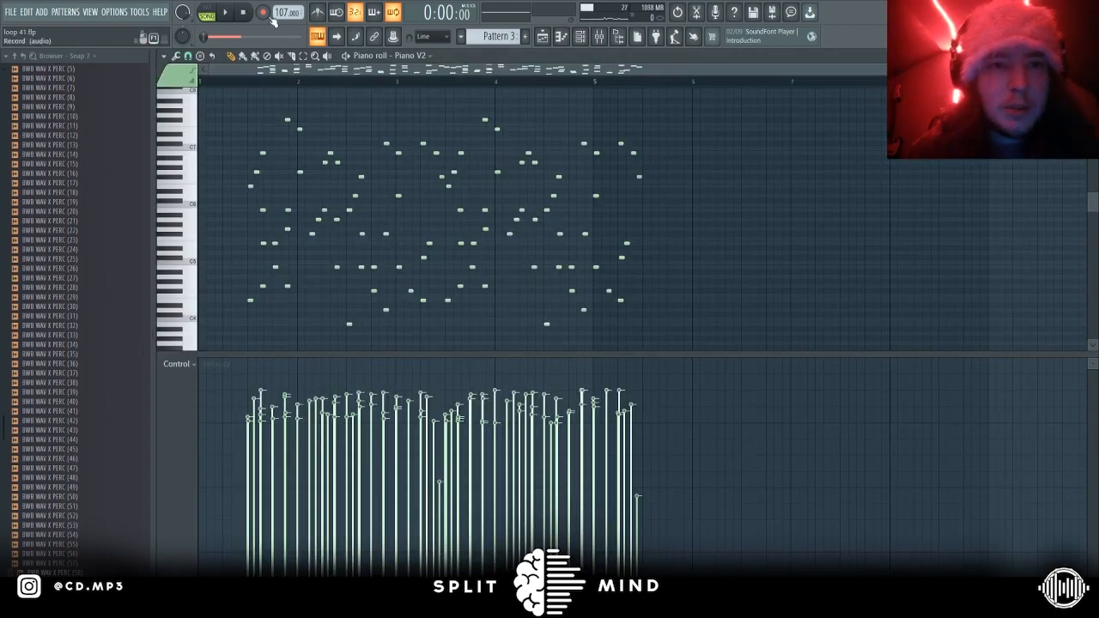
left_click(206, 12)
key("space")
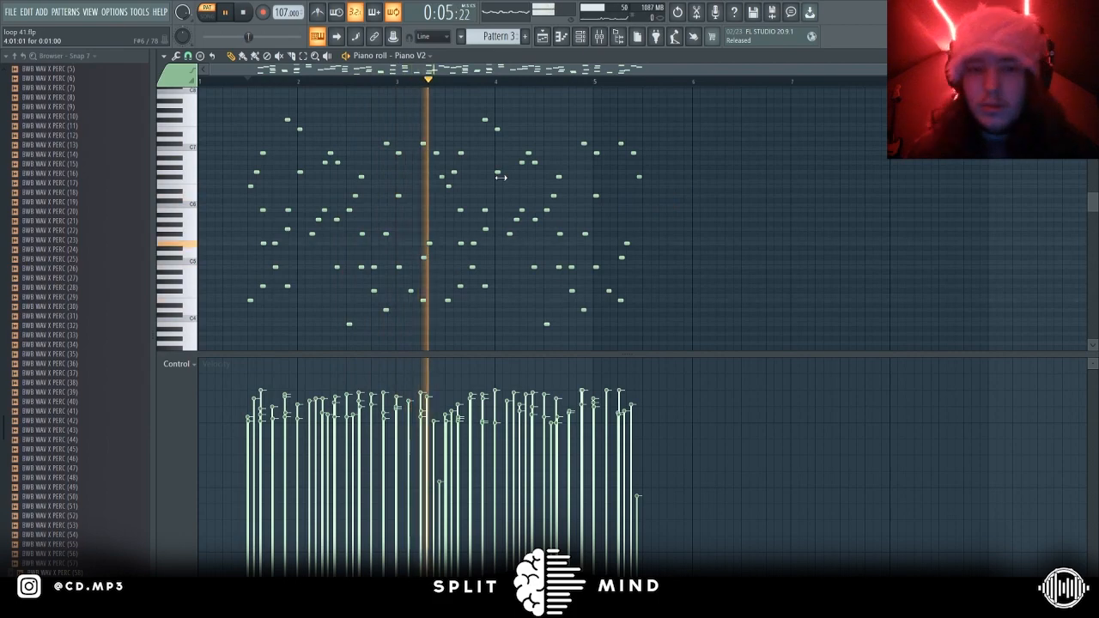
scroll(221, 233, "up", 2, "ctrl")
scroll(255, 212, "down", 2, "ctrl")
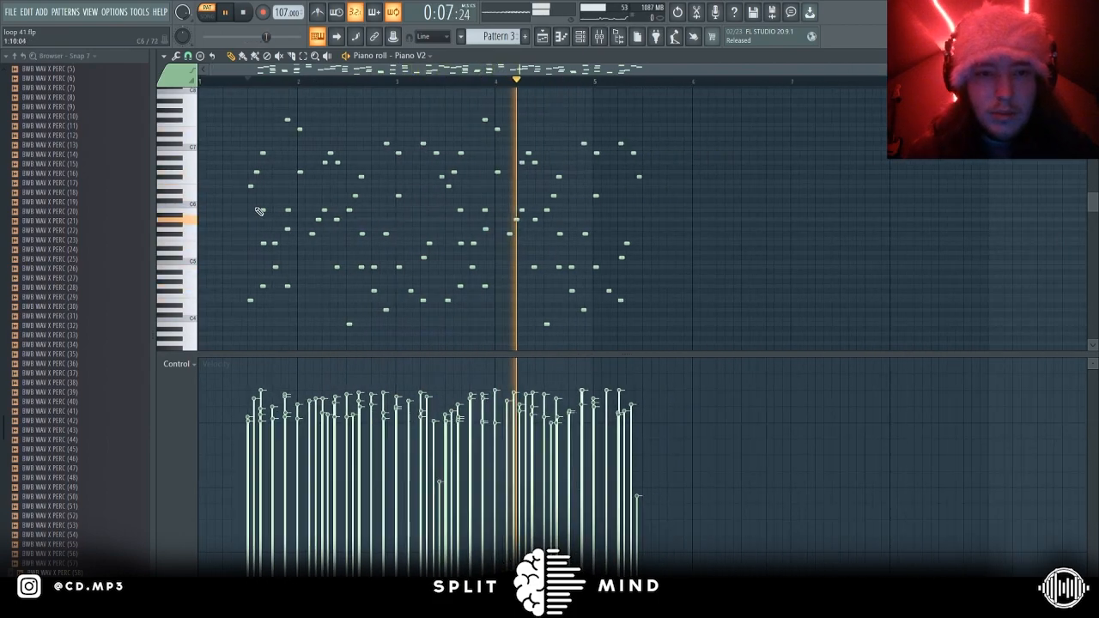
key("space")
Move all the piano notes earlier so the melody starts at the beginning of bar 1
key("ctrl+a")
key("shift+Left")
key("shift+Left")
key("shift+Left")
key("shift+Left")
key("shift+Left")
key("shift+Left")
key("shift+Left")
key("shift+Left")
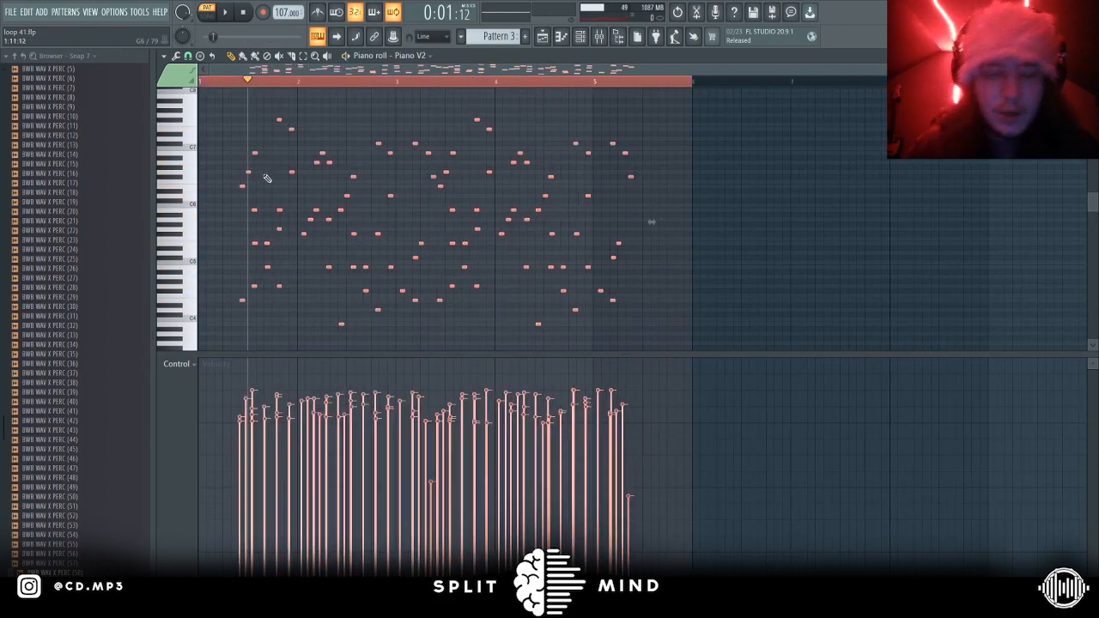
key("Home")
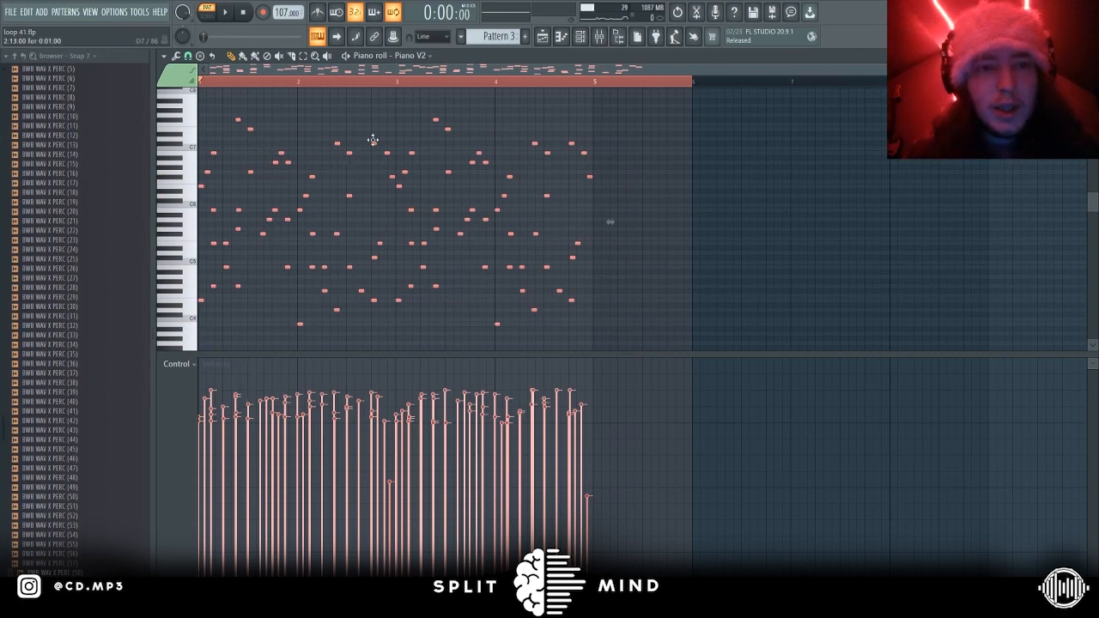
Try transposing all the piano notes down five semitones, audition the lower melody, and undo the transposition
key("space")
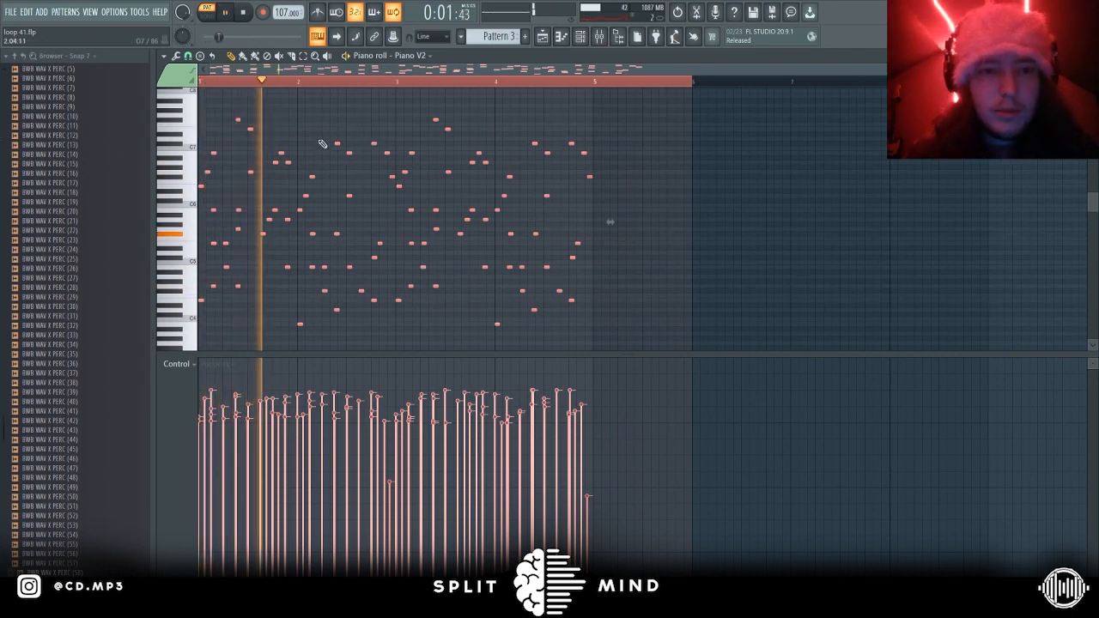
key("space")
key("Down")
key("Down")
key("Down")
key("Down")
key("Down")
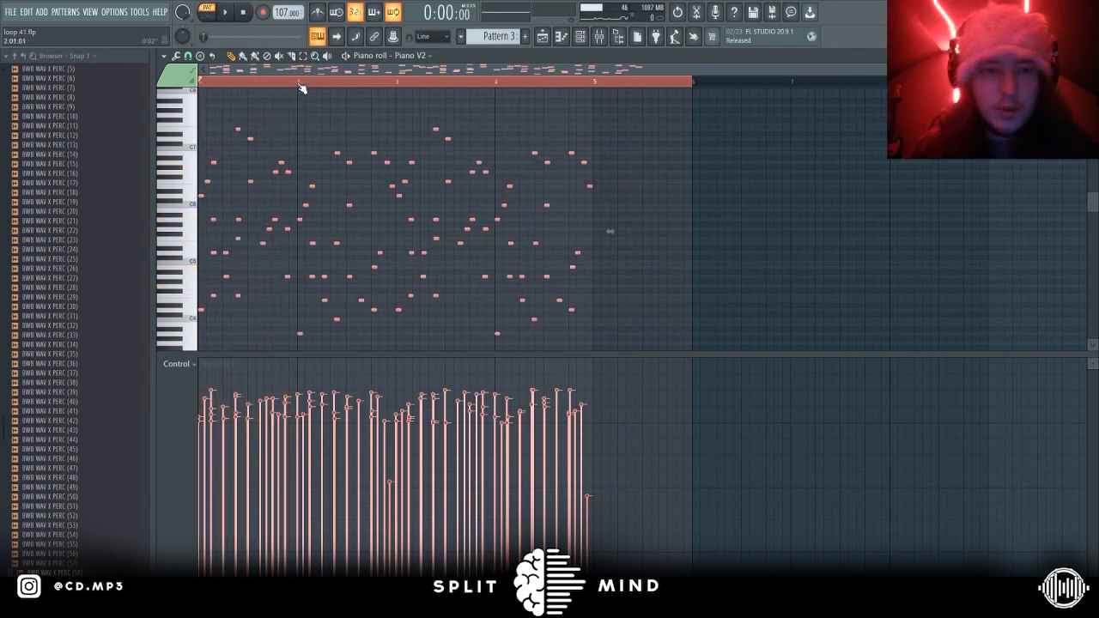
key("space")
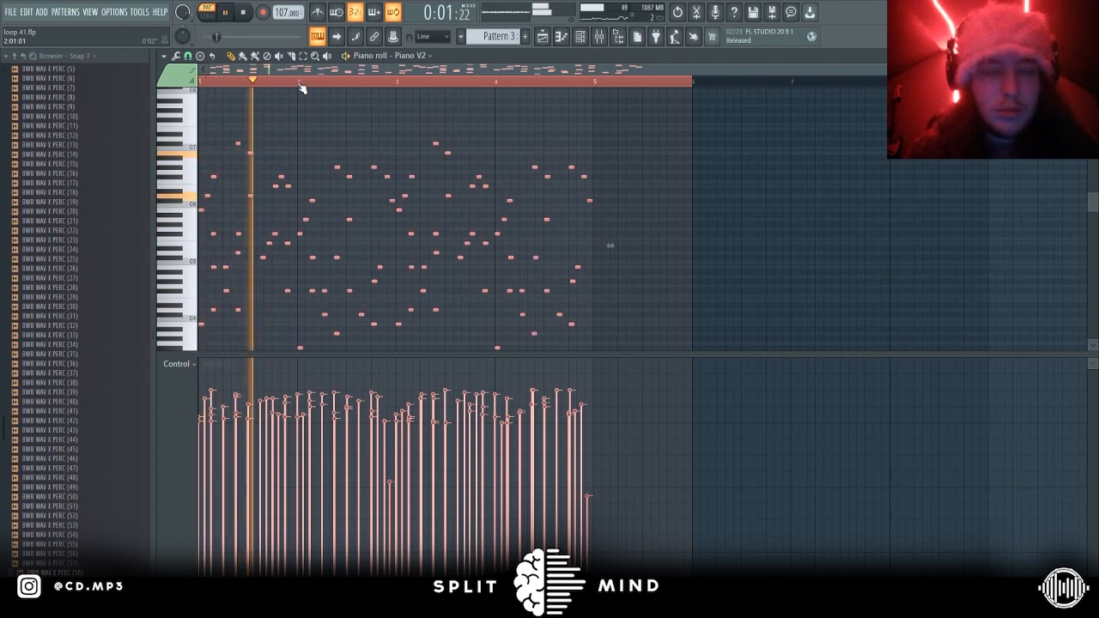
key("space")
key("Up")
key("ctrl+z")
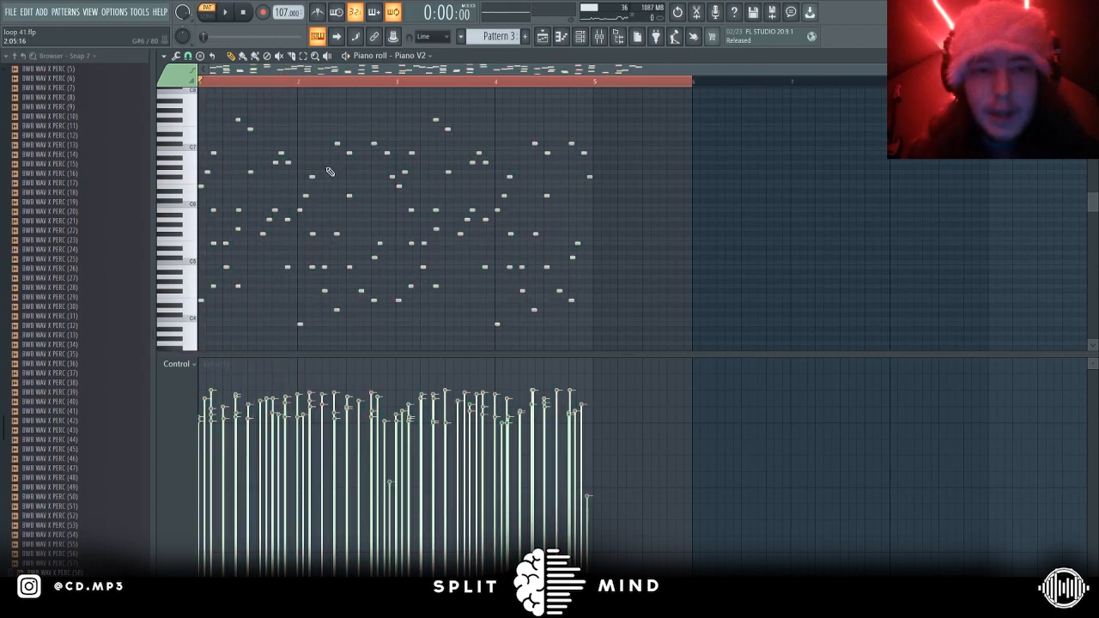
Highlight the notes in bar 2 of the piano roll to examine them, and clear the selection
scroll(303, 177, "up", 1)
scroll(163, 265, "up", 3)
scroll(163, 268, "down", 2)
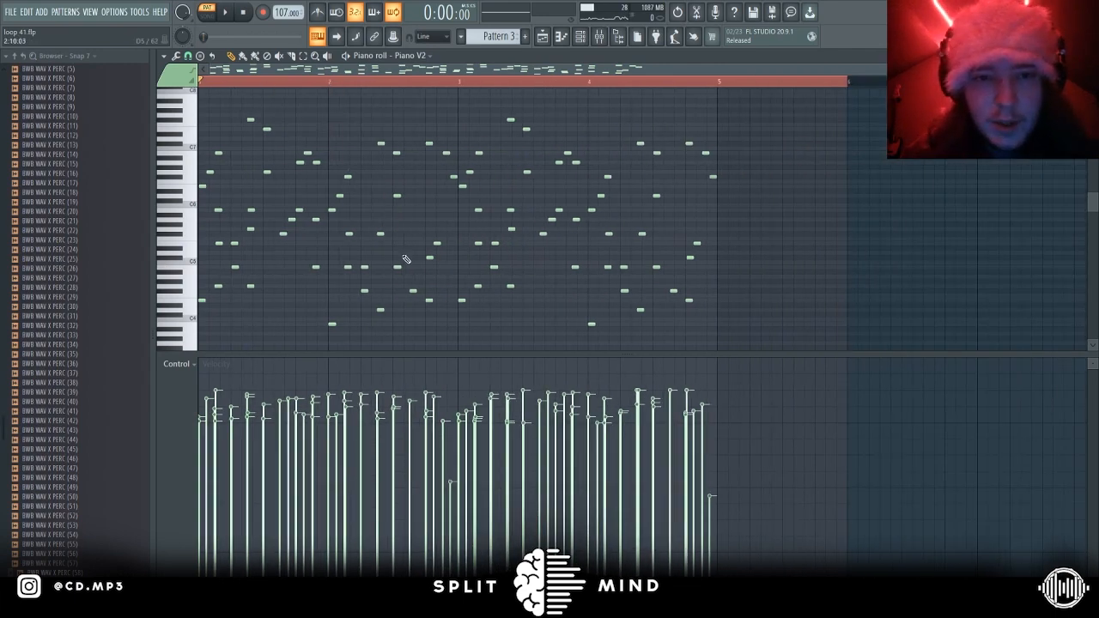
left_click_drag(357, 137, 440, 330)
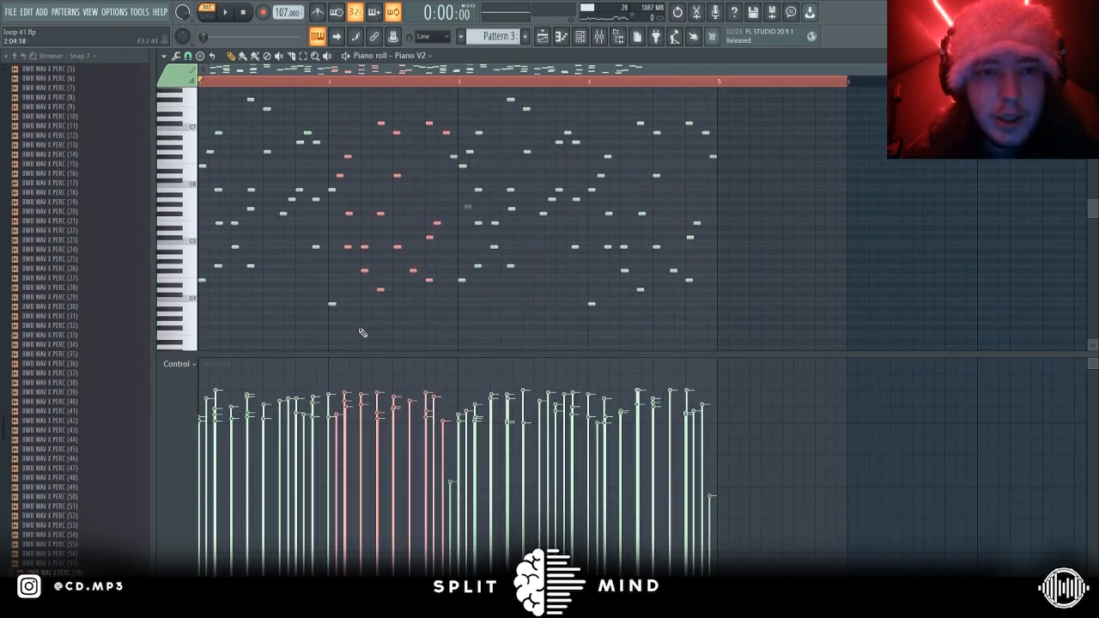
left_click(419, 181, "ctrl")
scroll(452, 247, "down", 1)
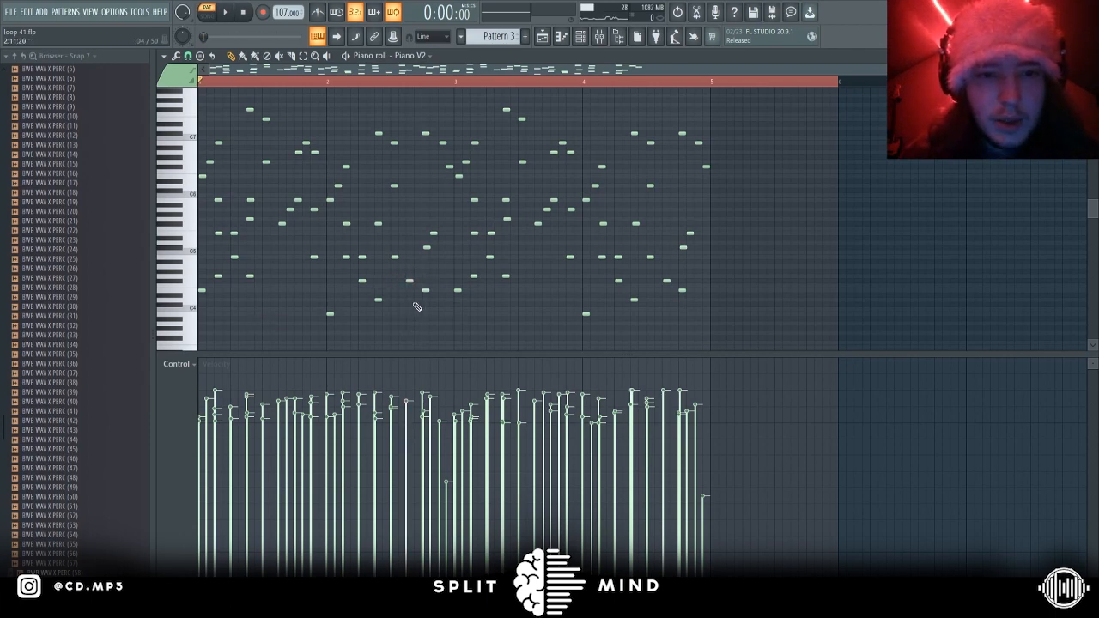
Select the short note just before bar 3 for a closer look, and deselect it
left_click(447, 163)
scroll(451, 198, "up", 3)
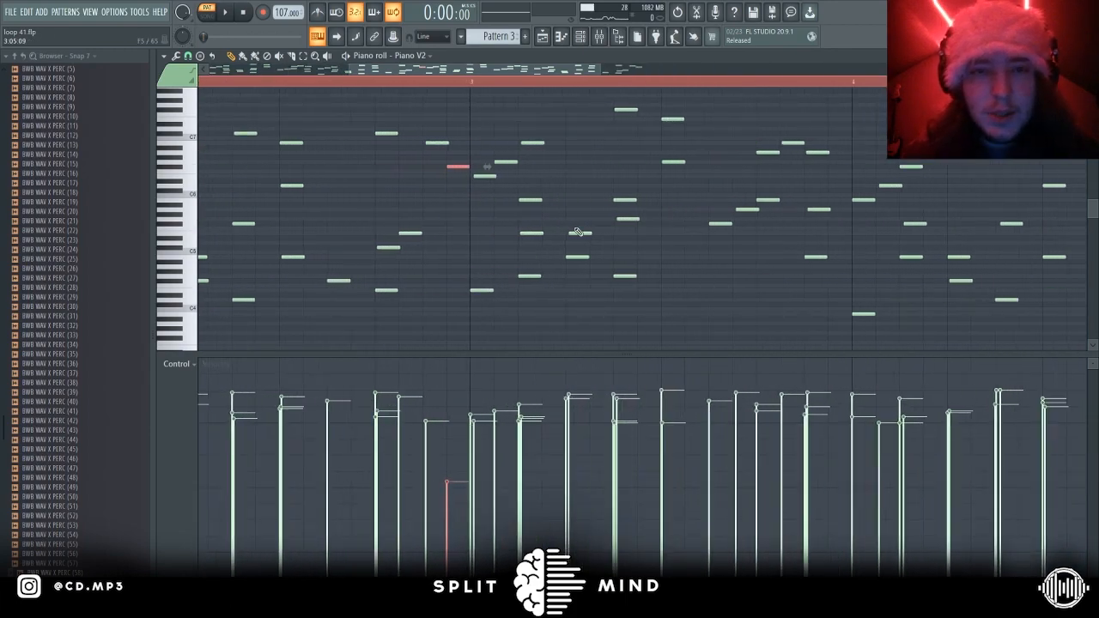
scroll(586, 215, "down", 4)
left_click(593, 187, "ctrl")
scroll(590, 196, "down", 1)
scroll(475, 94, "up", 3)
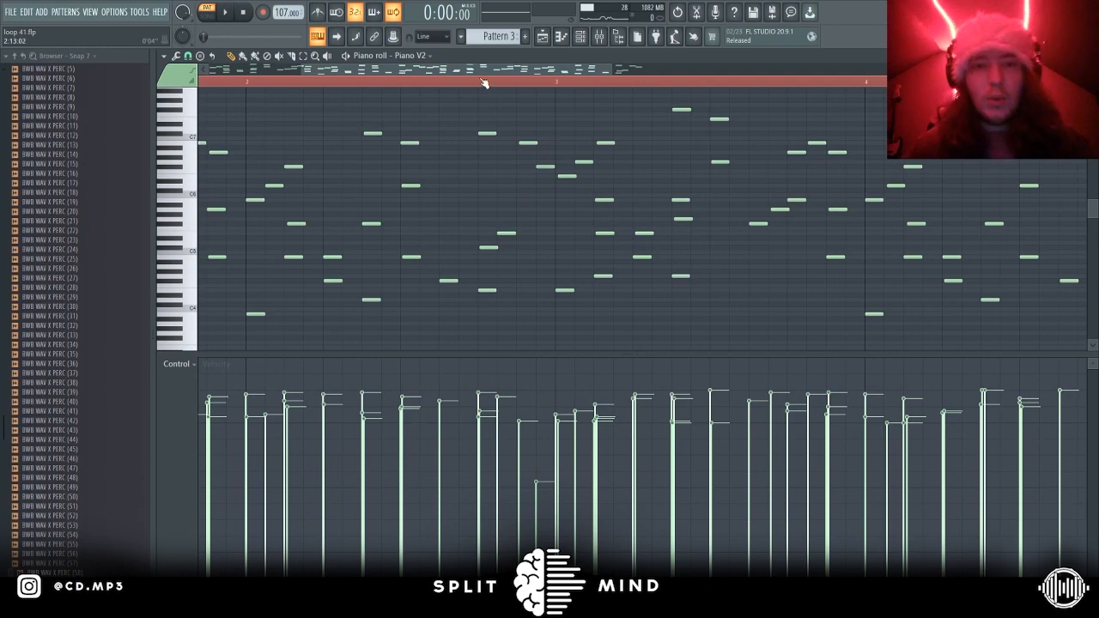
Place the playhead at step 13 of bar 2 in the piano roll
left_click(479, 79)
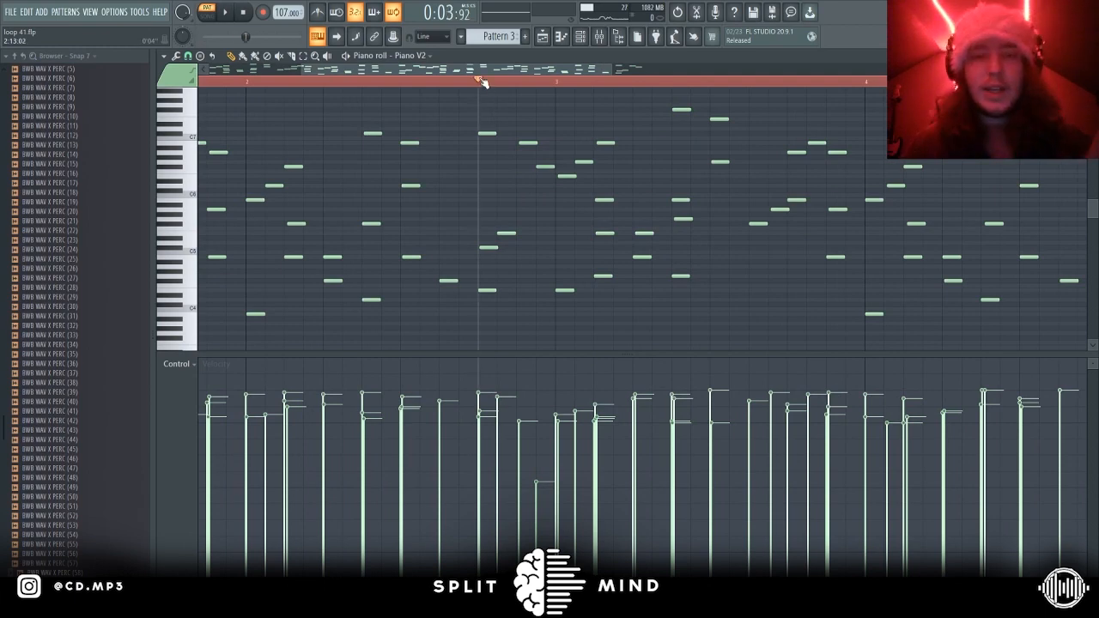
scroll(483, 82, "down", 3)
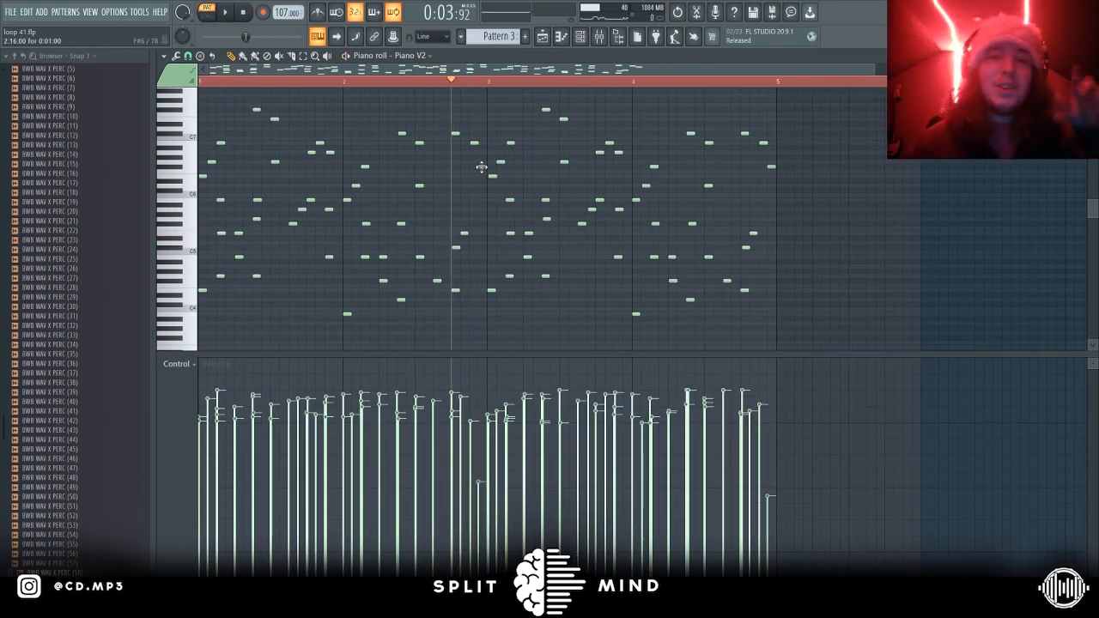
key("space")
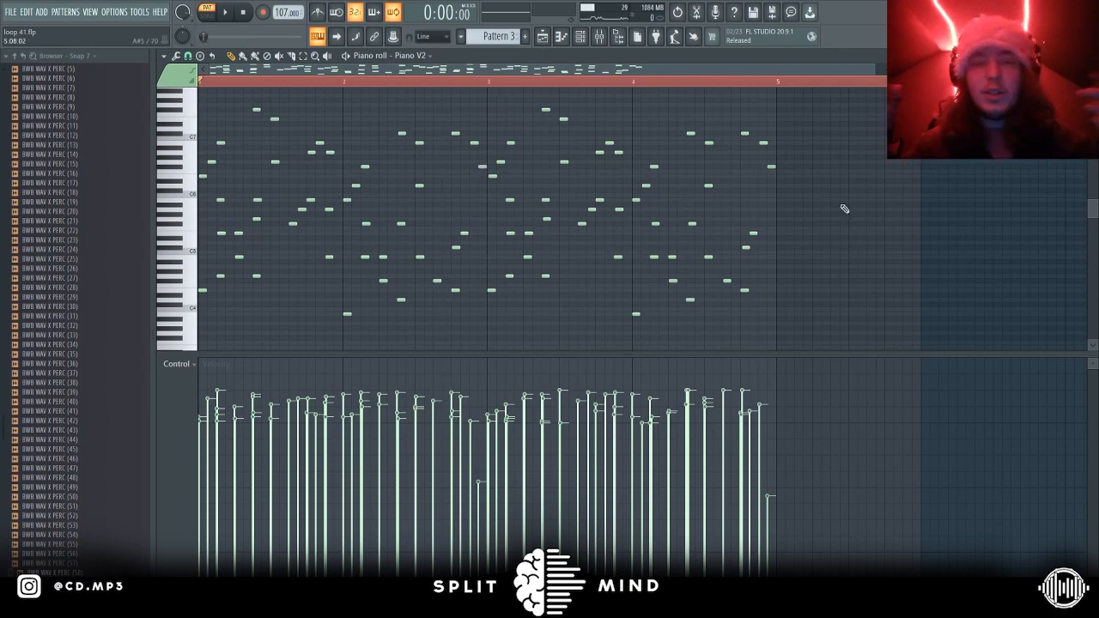
left_click(450, 83)
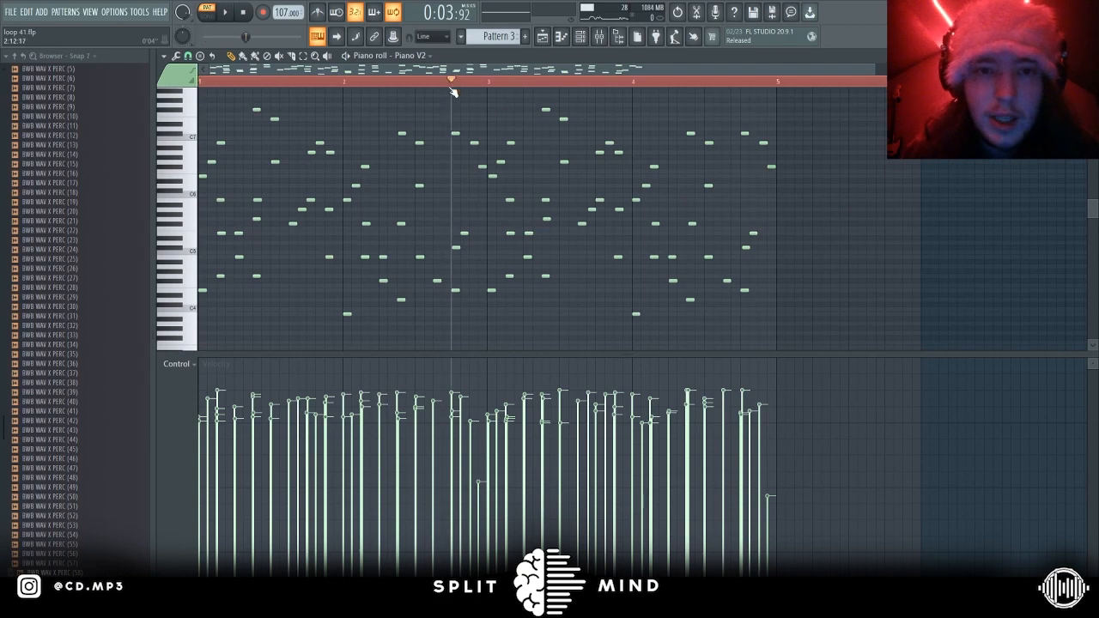
Select the F6 note just before bar 3, check its velocity, and clear the selection
scroll(499, 192, "down", 3)
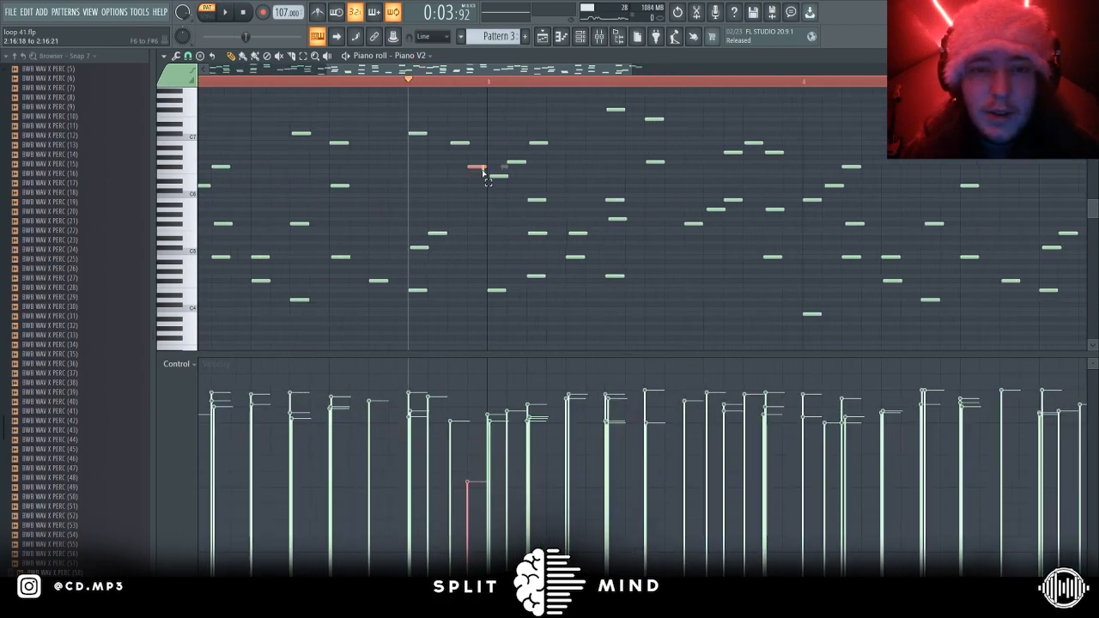
scroll(479, 192, "down", 1)
left_click_drag(419, 161, 413, 186)
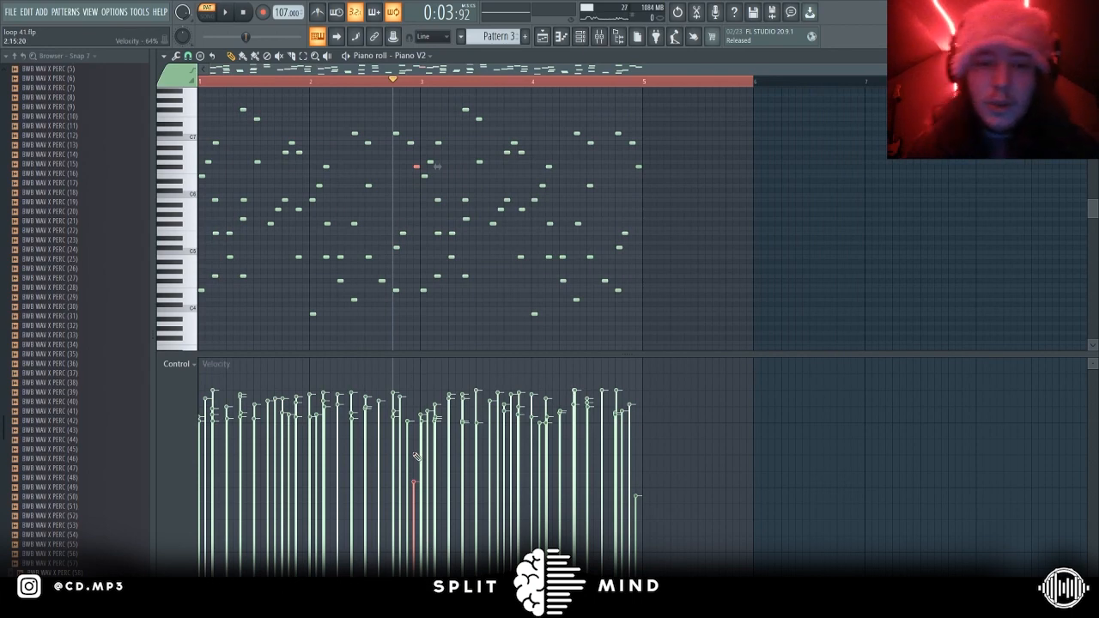
left_click(737, 294, "ctrl")
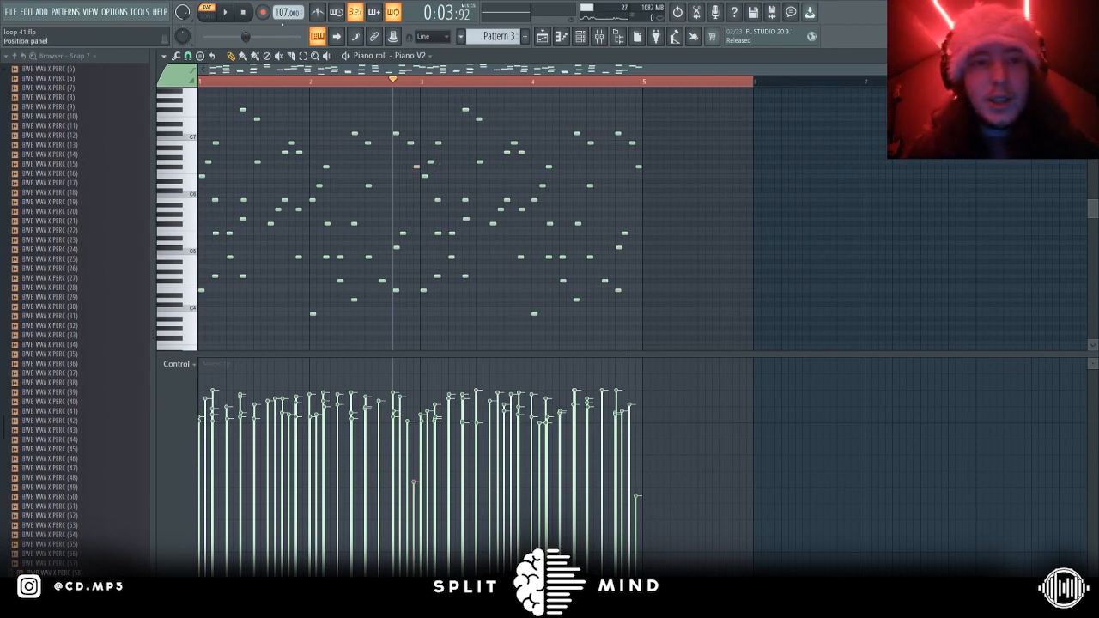
Inspect the notes leading into bar 3 and audition the melody from step 13 of bar 2
scroll(397, 182, "up", 3)
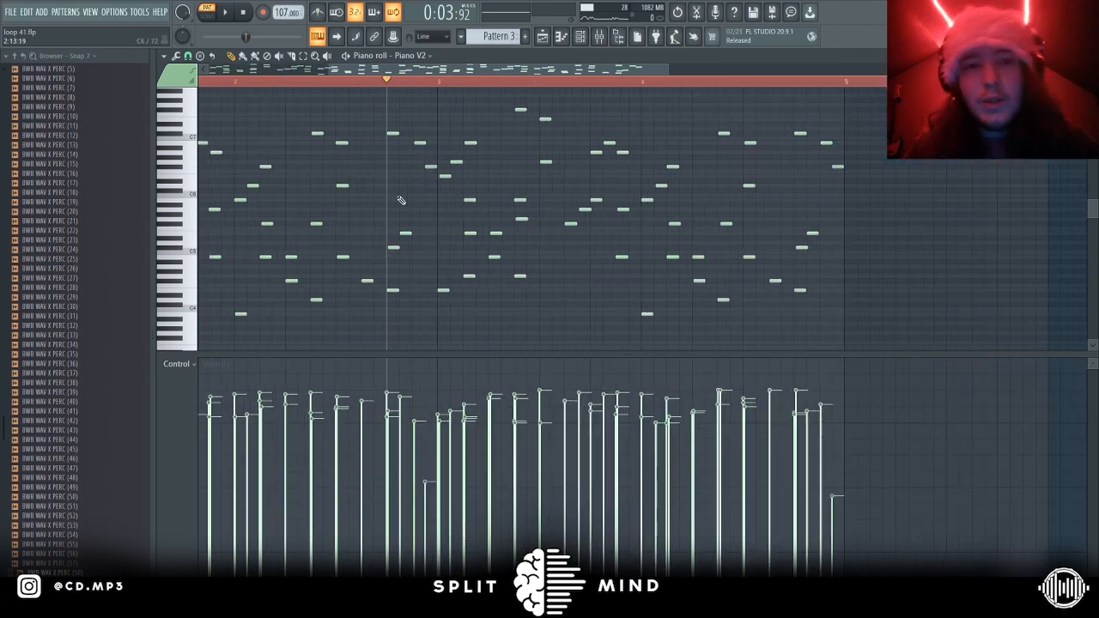
left_click(454, 162)
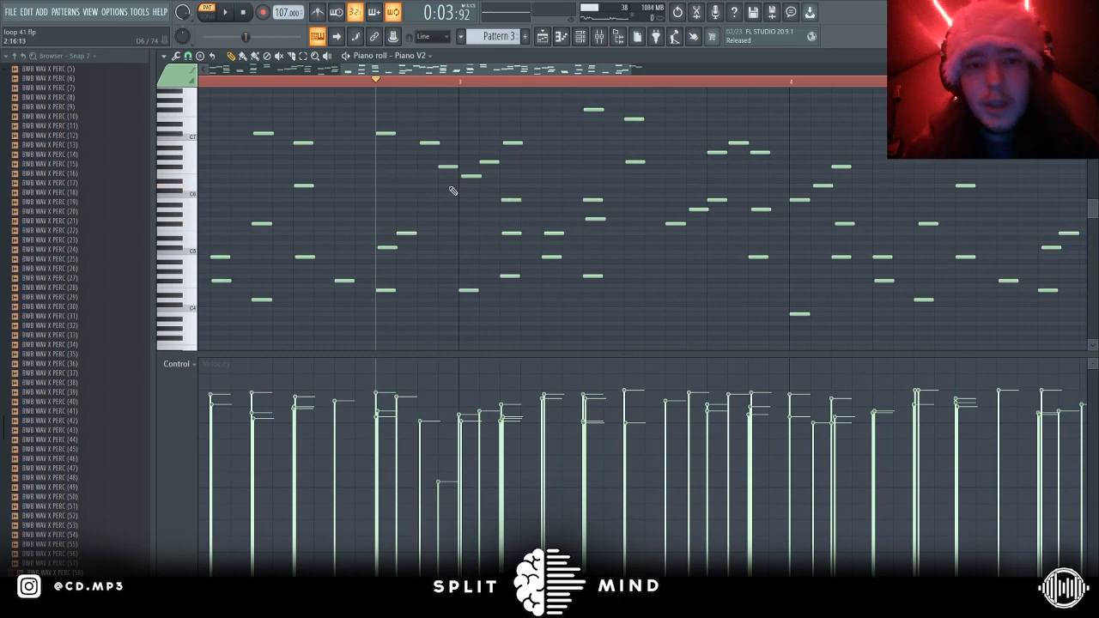
scroll(454, 189, "down", 3)
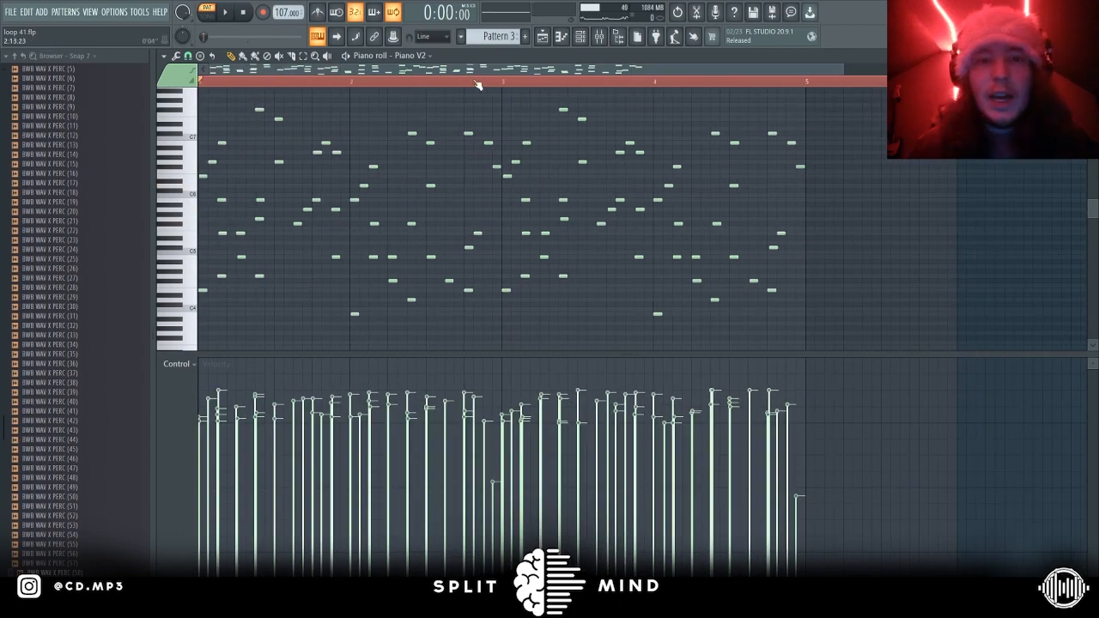
left_click(471, 82)
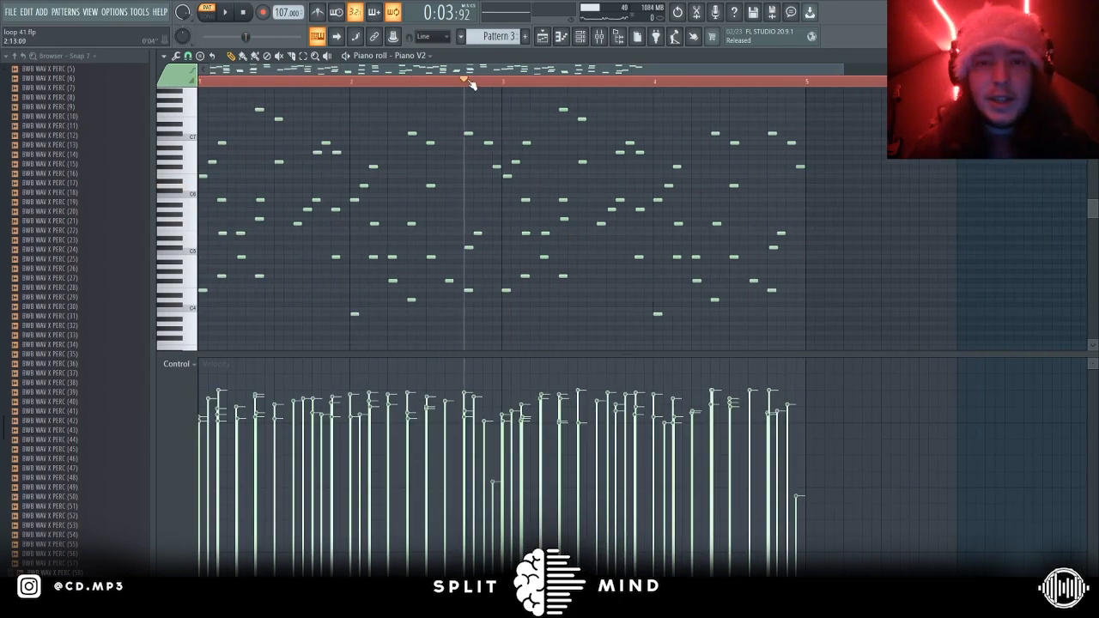
key("space")
key("space")
left_click(548, 39)
scroll(343, 284, "down", 4)
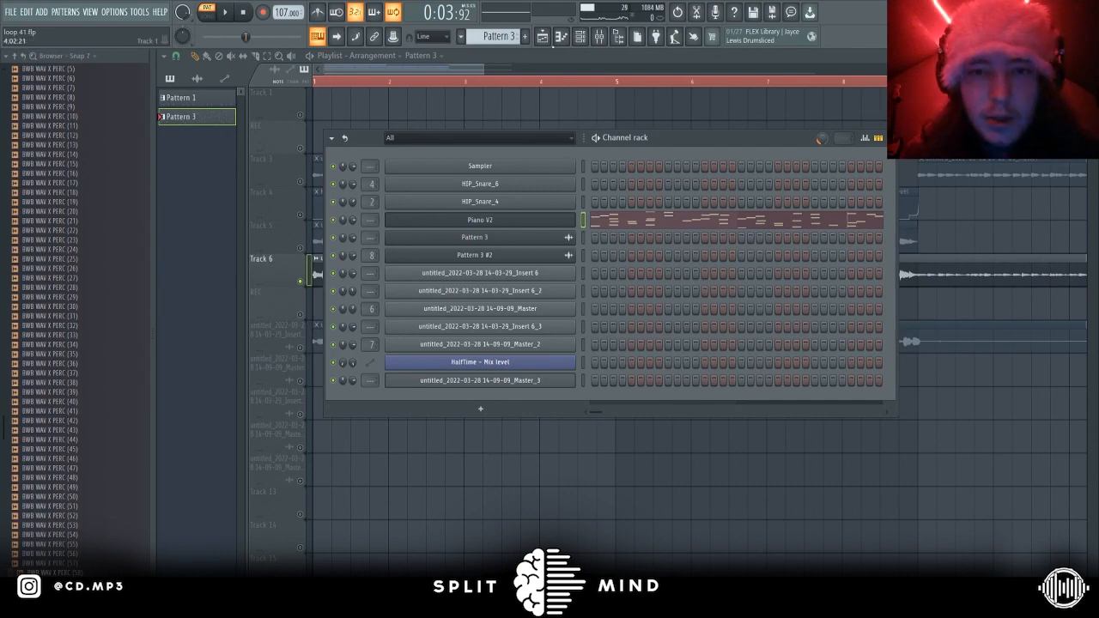
left_click(561, 37)
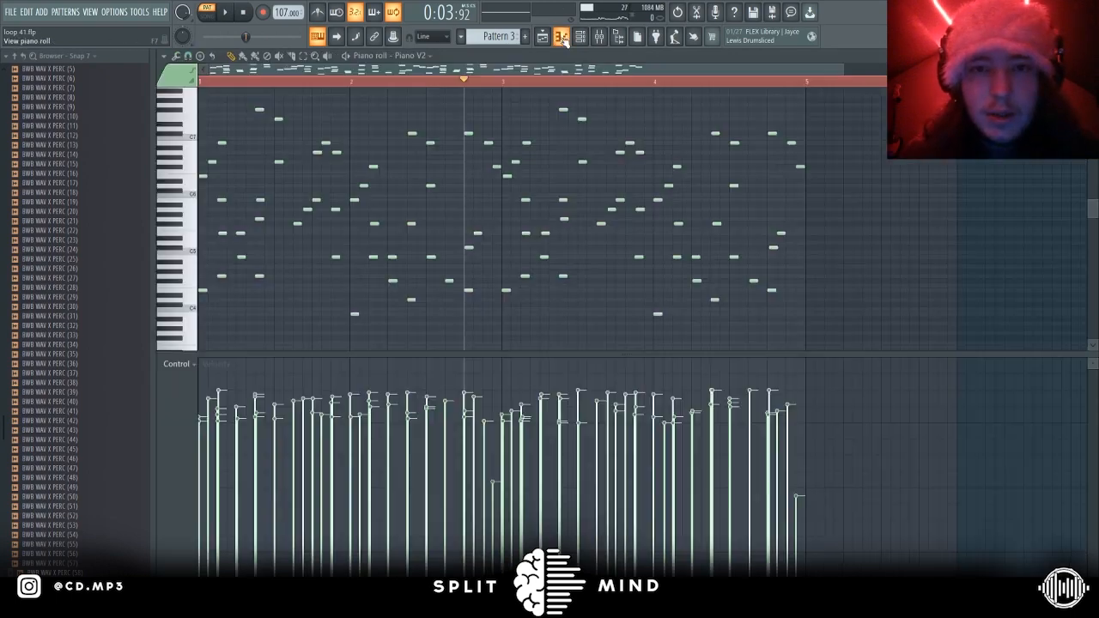
Select the piano roll's time range from the start of bar 1 to bar 5, and return to the playlist
scroll(525, 278, "down", 2)
left_click_drag(648, 87, 641, 85)
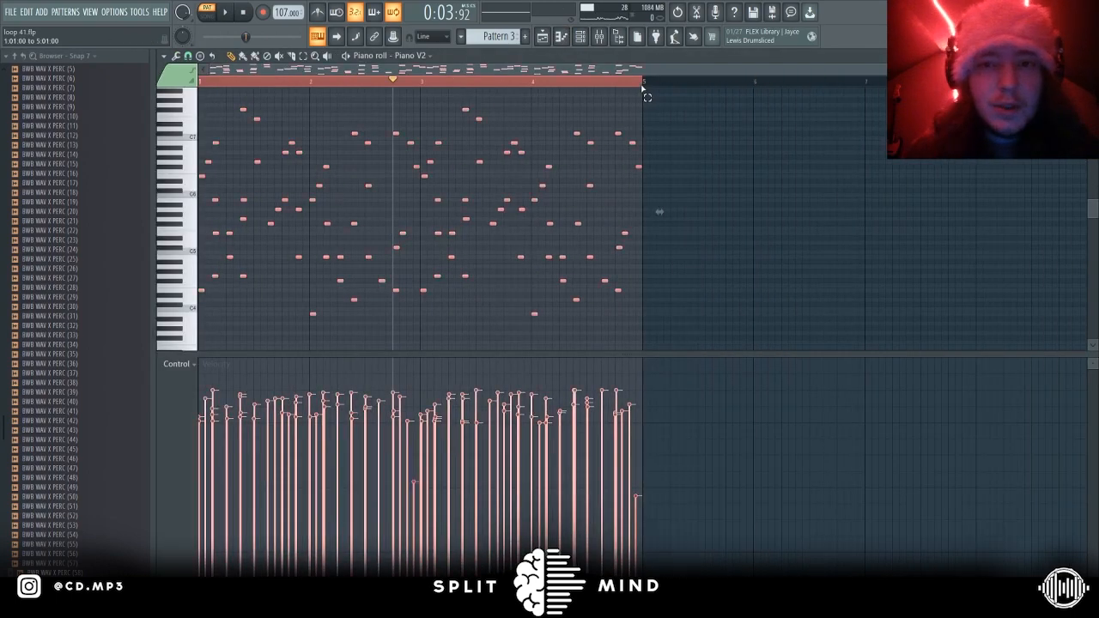
key("space")
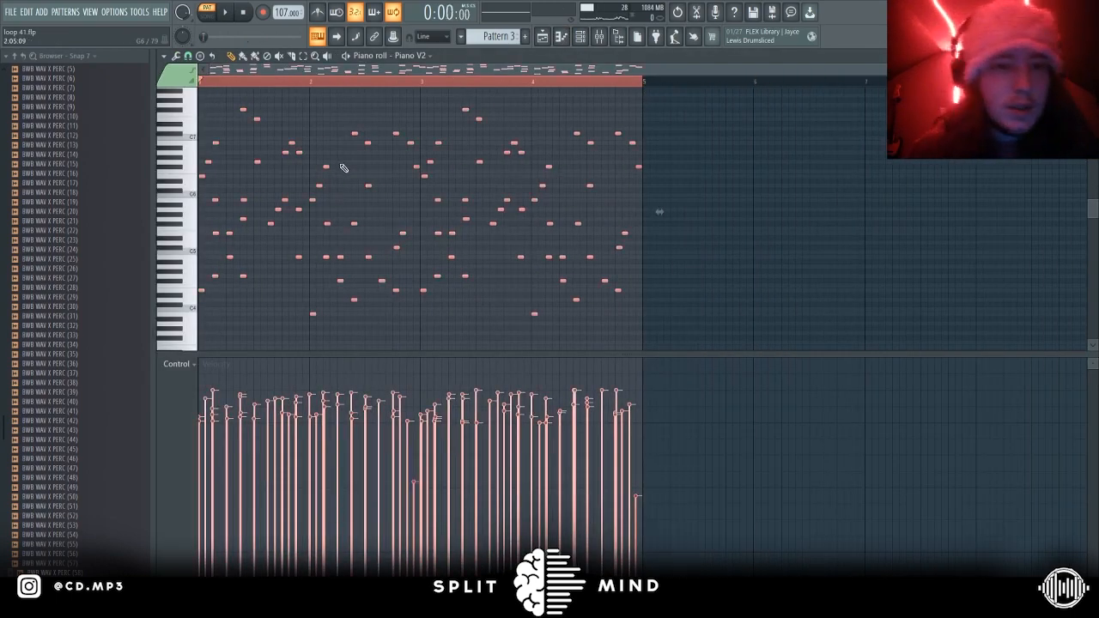
left_click(542, 37)
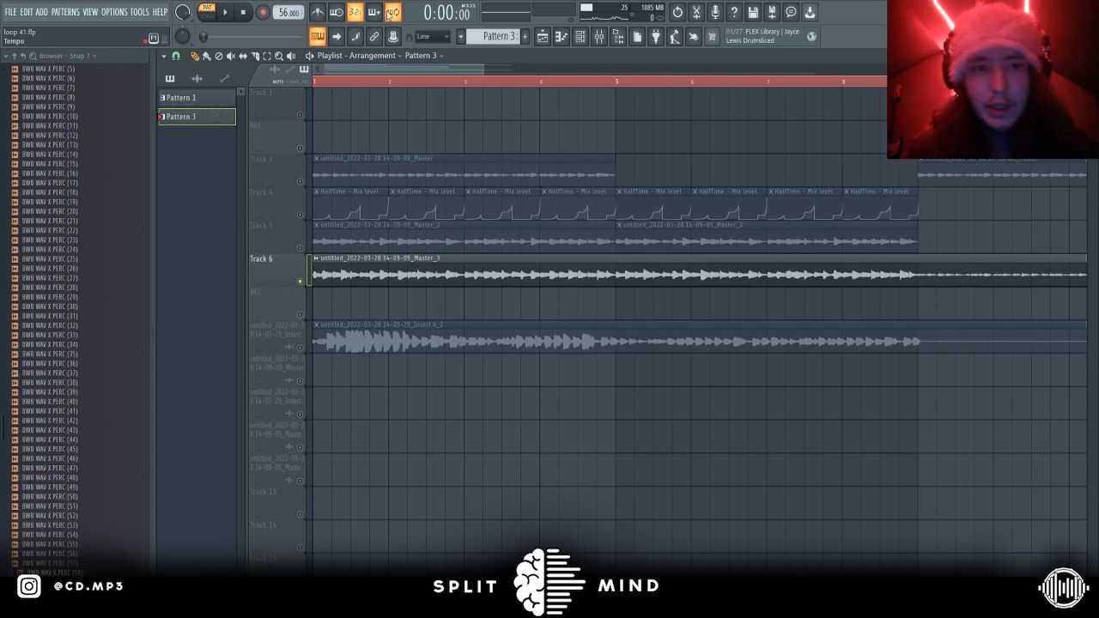
Audition the HalfTime mix level automation together with the Master_2 clips on tracks 4 and 5 of the playlist
scroll(356, 114, "down", 3, "ctrl")
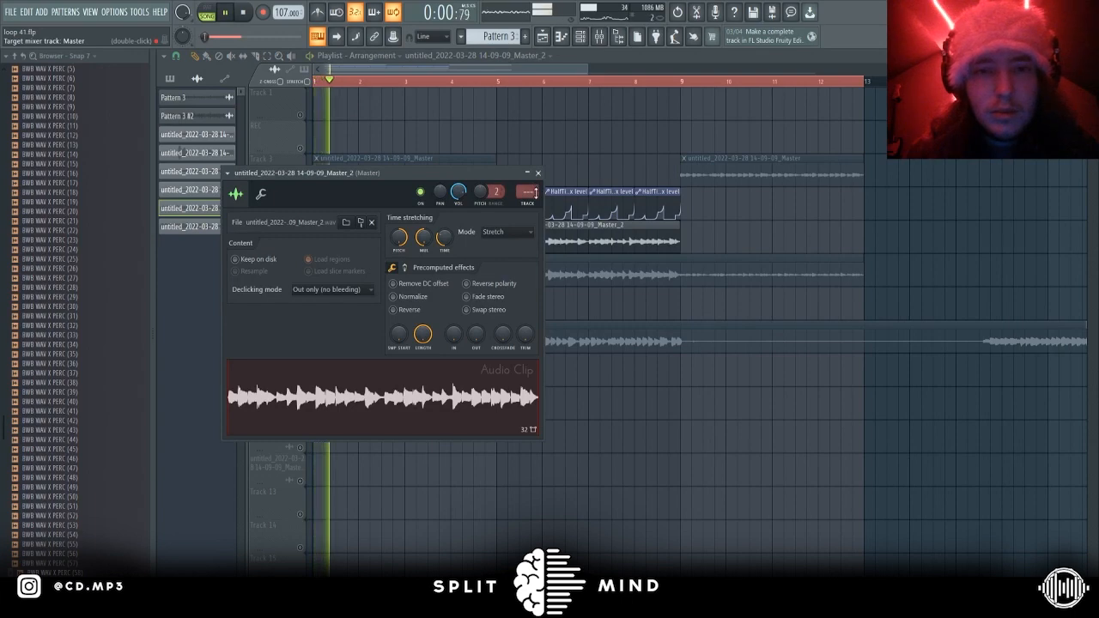
scroll(592, 203, "down", 2, "ctrl")
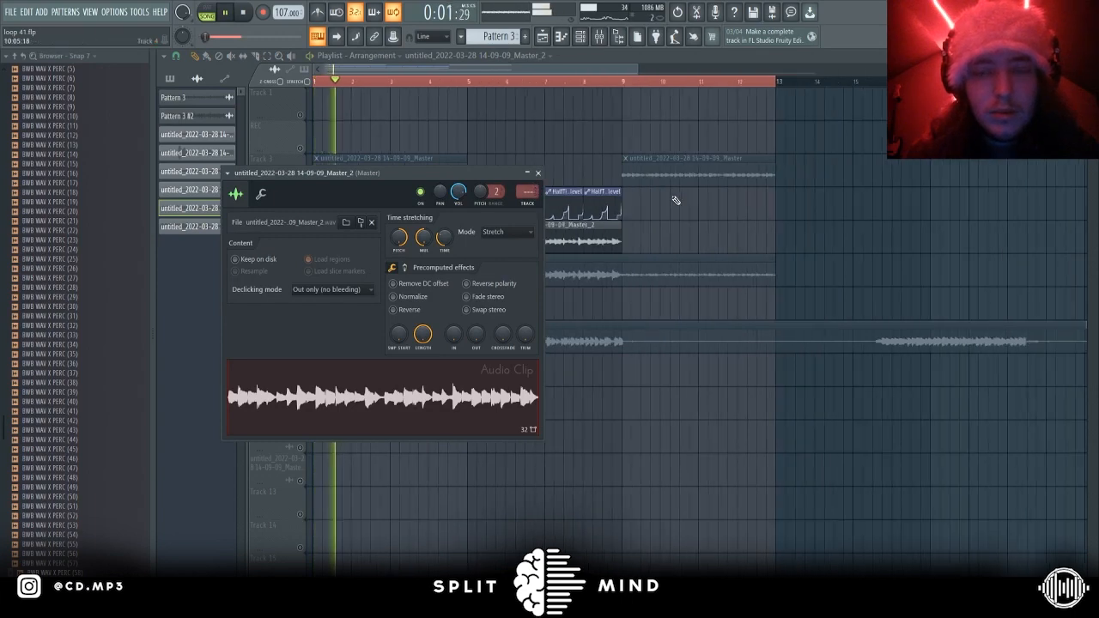
left_click(593, 203)
scroll(290, 260, "up", 3, "ctrl")
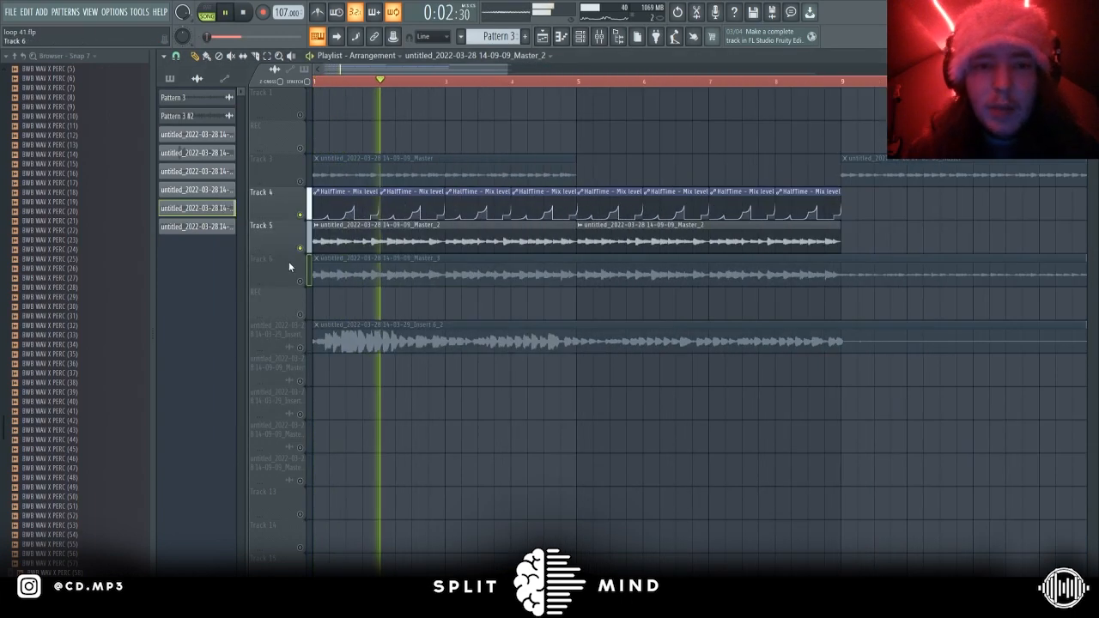
Check the channel settings of the Master_2 audio clip on track 5, stop playback, and close the settings
scroll(439, 230, "down", 3, "ctrl")
double_click(439, 230)
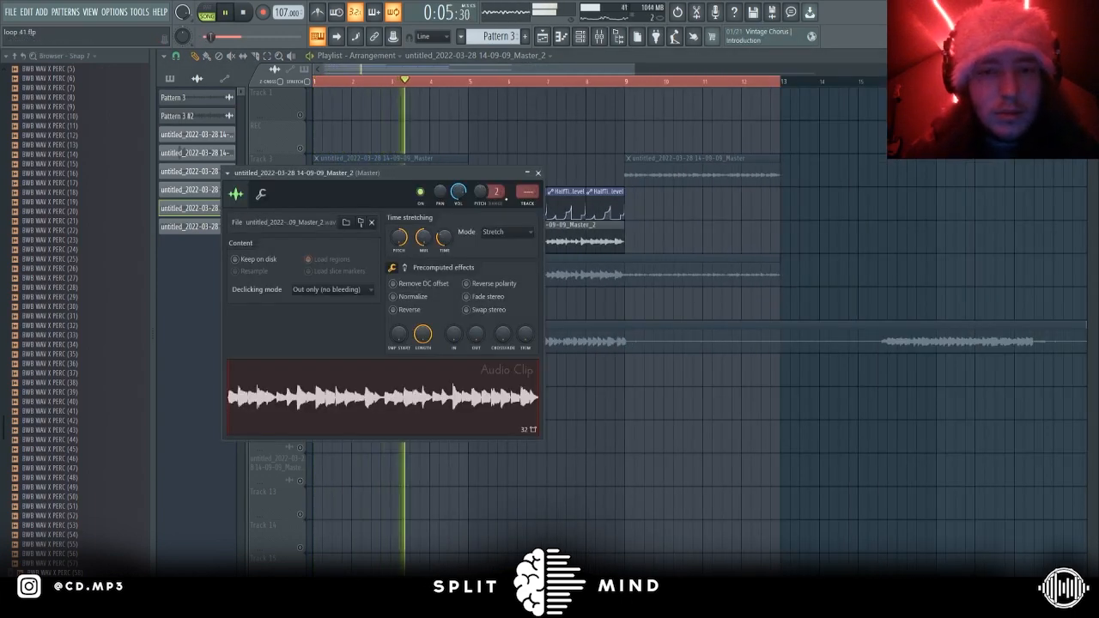
key("space")
left_click(538, 174)
scroll(222, 273, "up", 2, "ctrl")
scroll(222, 273, "down", 3, "ctrl")
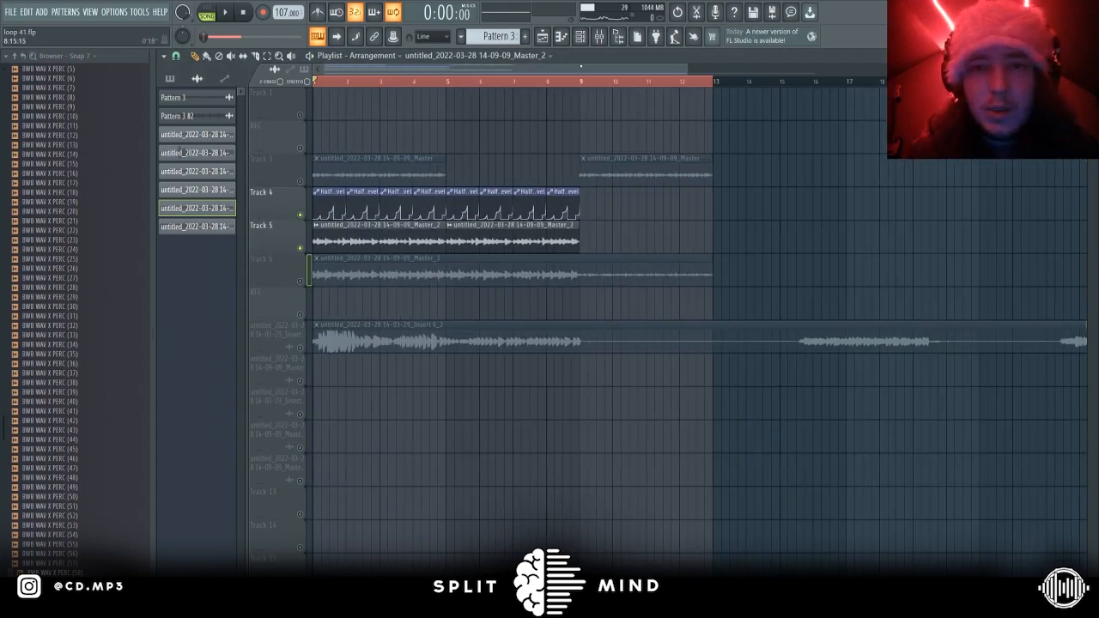
Route the Master_2 audio clip on track 5 to mixer track 7 and show that track in the mixer
left_click(599, 37)
left_click(543, 37)
double_click(466, 226)
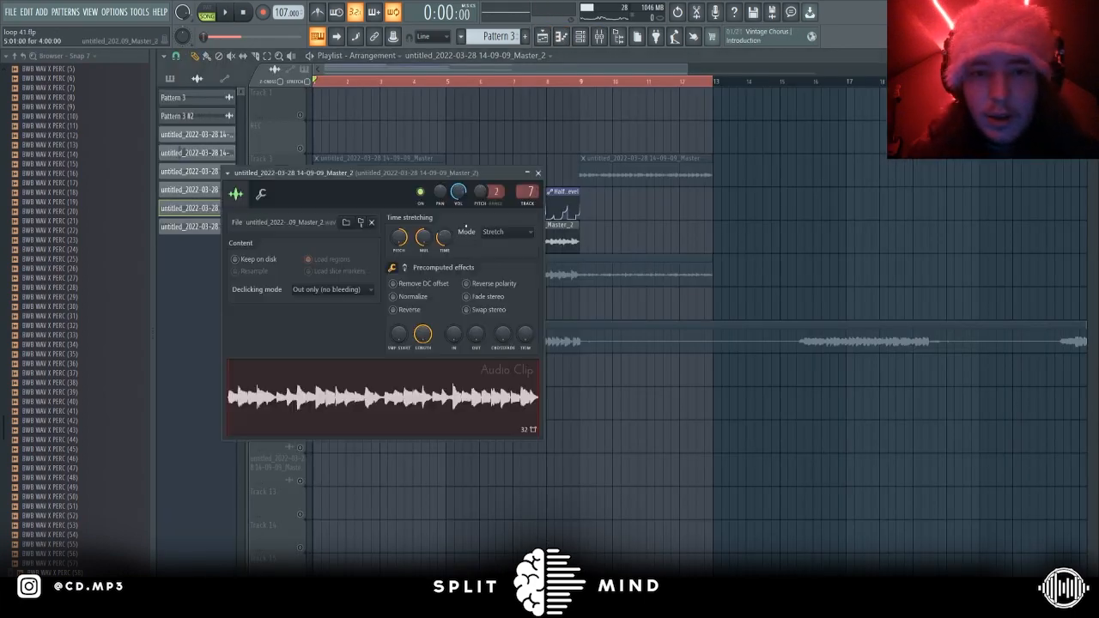
left_click(599, 37)
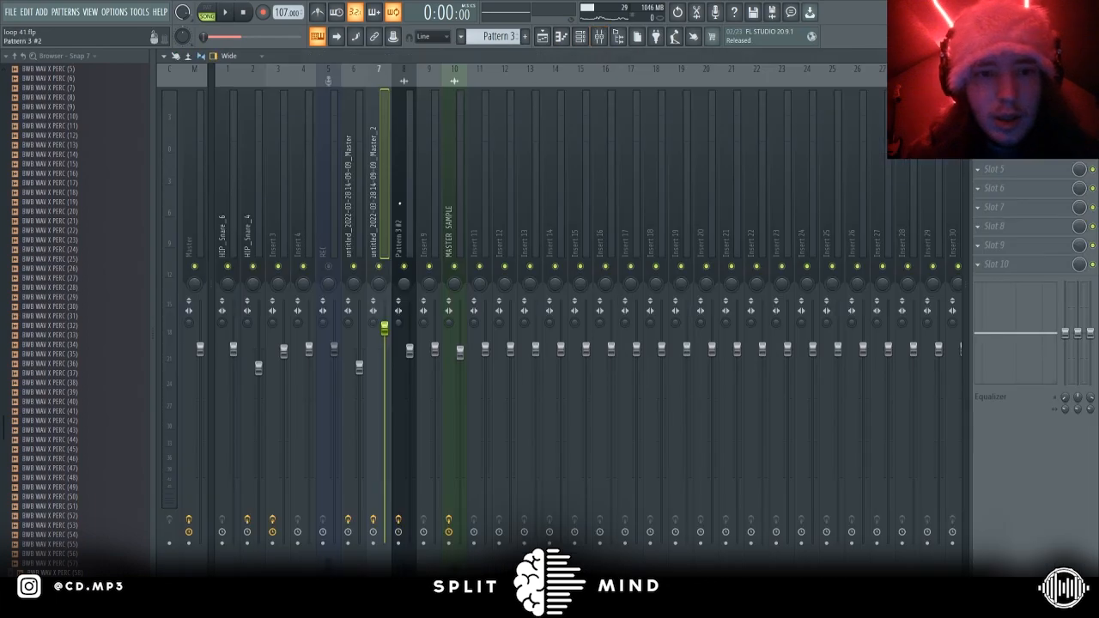
Open the HalfTime effect on mixer track 7, examine its settings, close it, and return to the playlist
left_click(1005, 94)
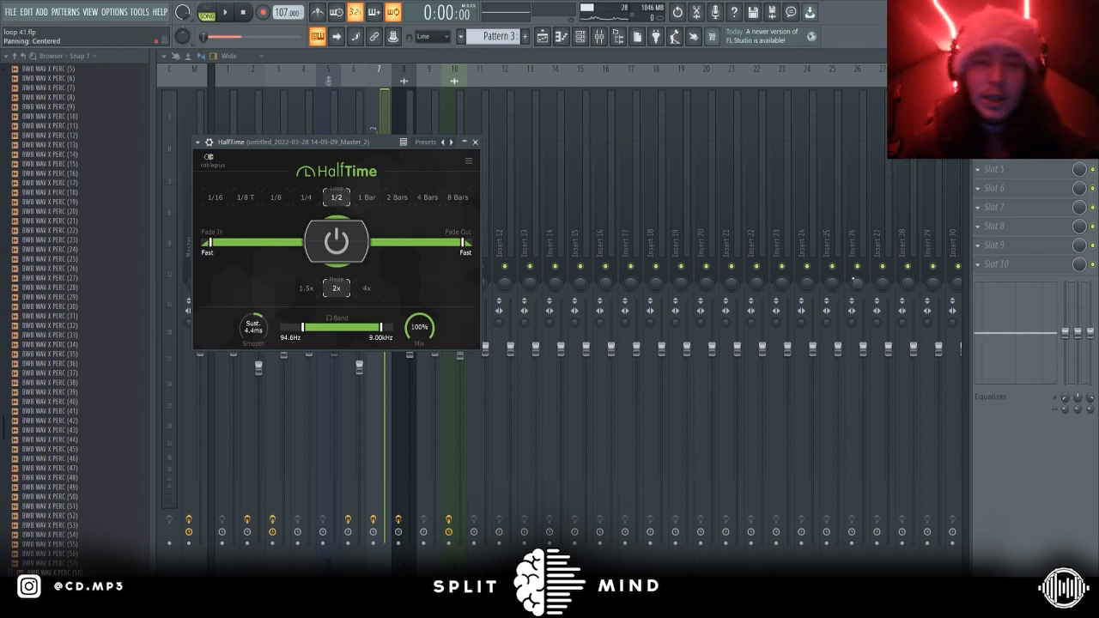
left_click_drag(329, 143, 477, 167)
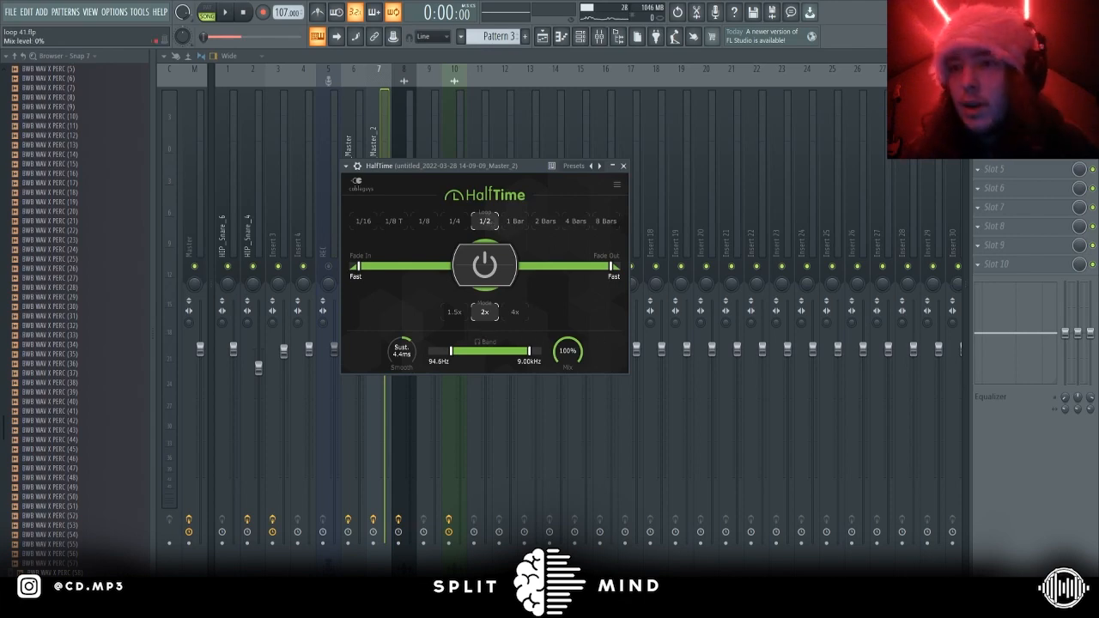
key("Escape")
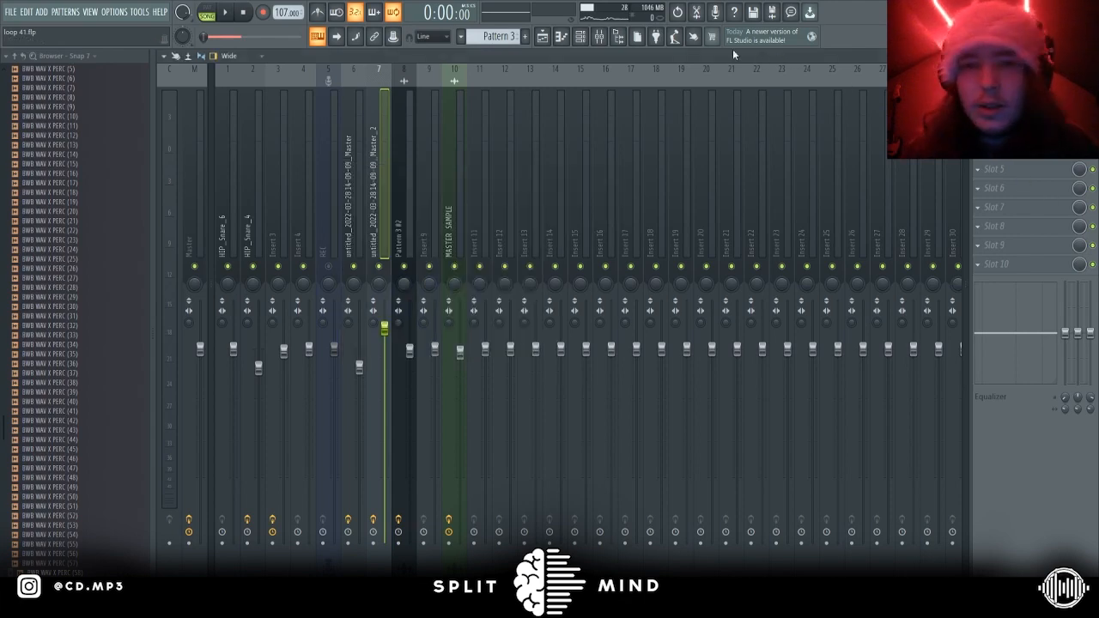
left_click(541, 36)
Play the loop while watching the mixer levels, return to the playlist, and stop playback
scroll(290, 327, "up", 3)
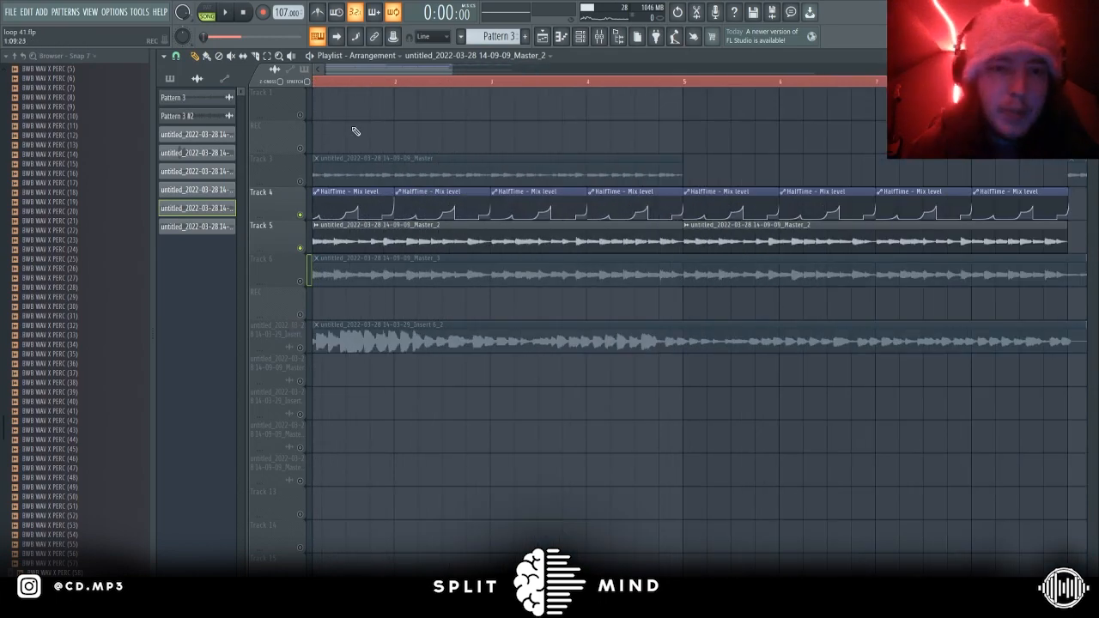
scroll(365, 162, "up", 2)
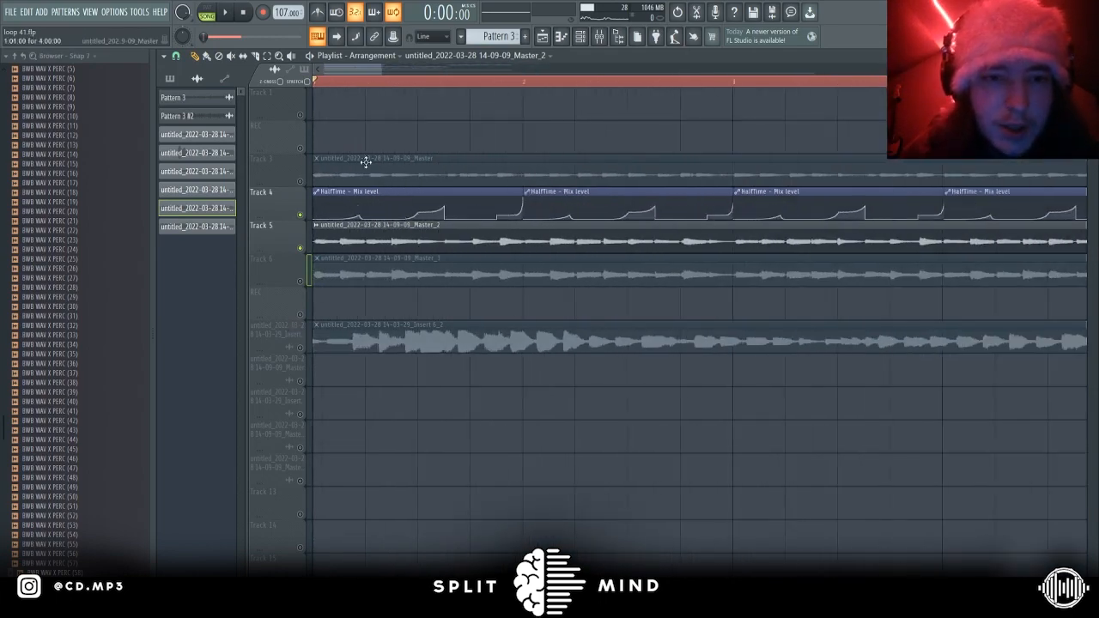
left_click(580, 36)
key("space")
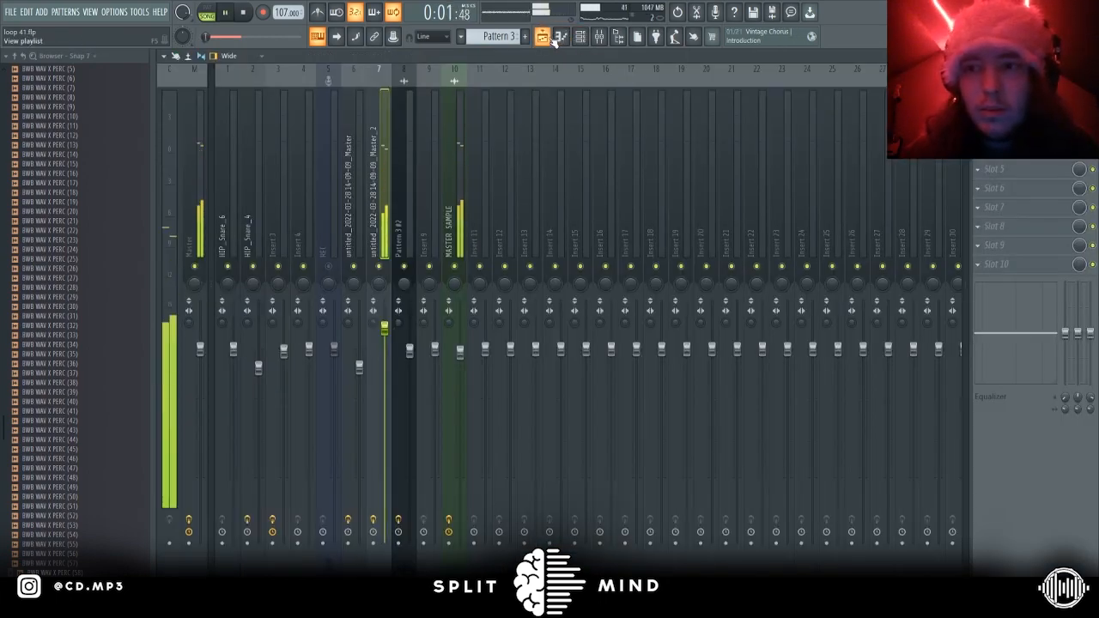
left_click(551, 38)
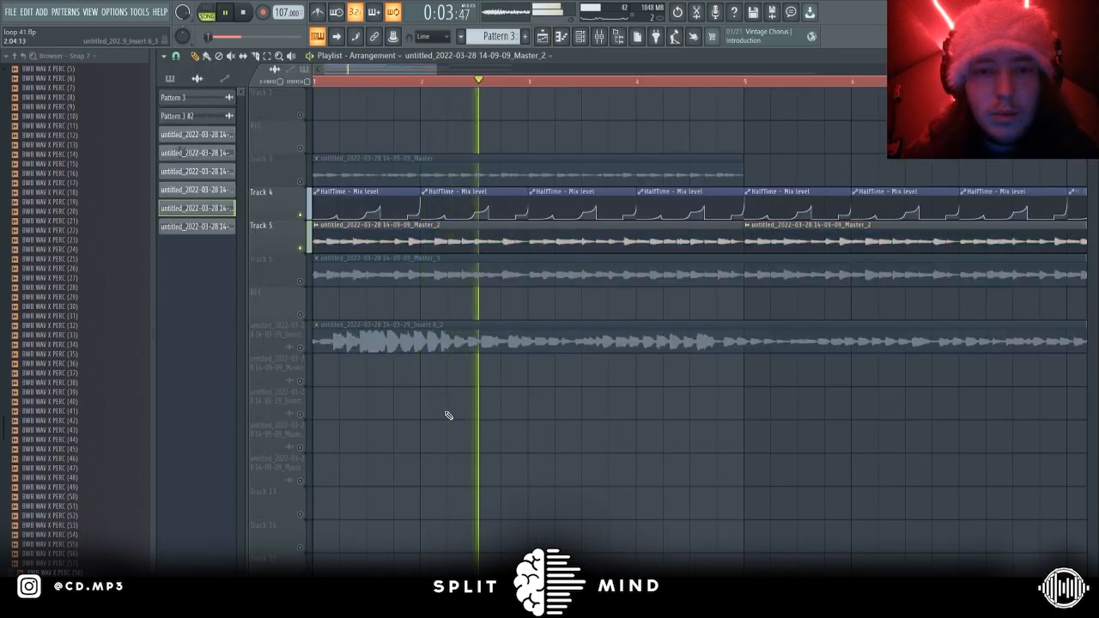
key("space")
Place the playhead halfway through bar 1 and briefly audition the HalfTime section from there
scroll(275, 297, "up", 3)
left_click(429, 81)
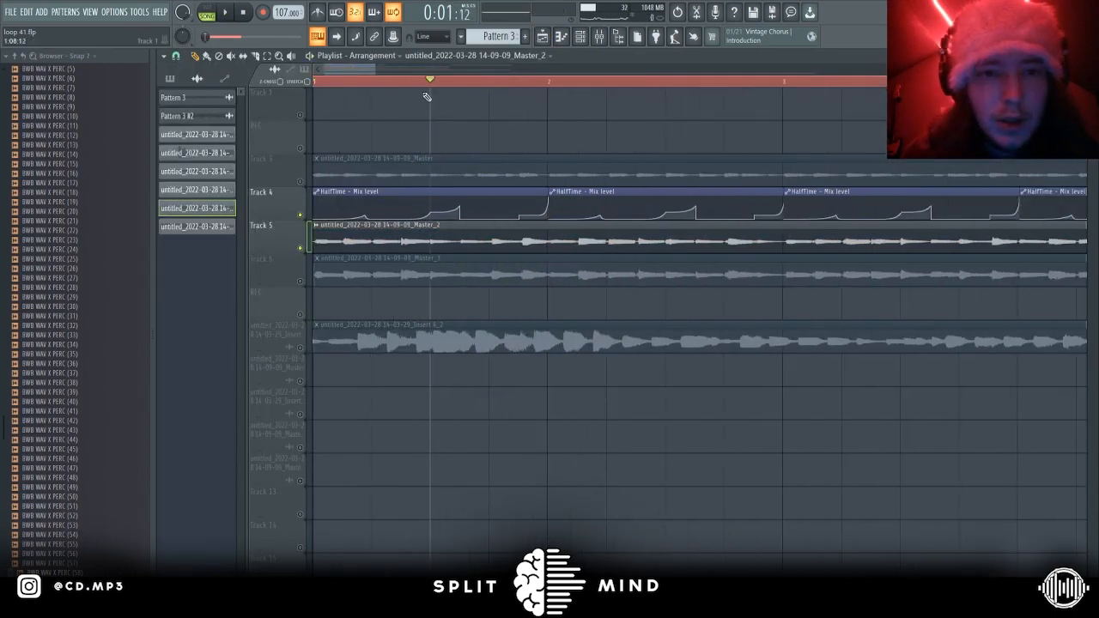
key("space")
key("space")
Examine the shape of the HalfTime mix level automation on track 4, particularly its curve across bar 1
scroll(352, 374, "down", 3)
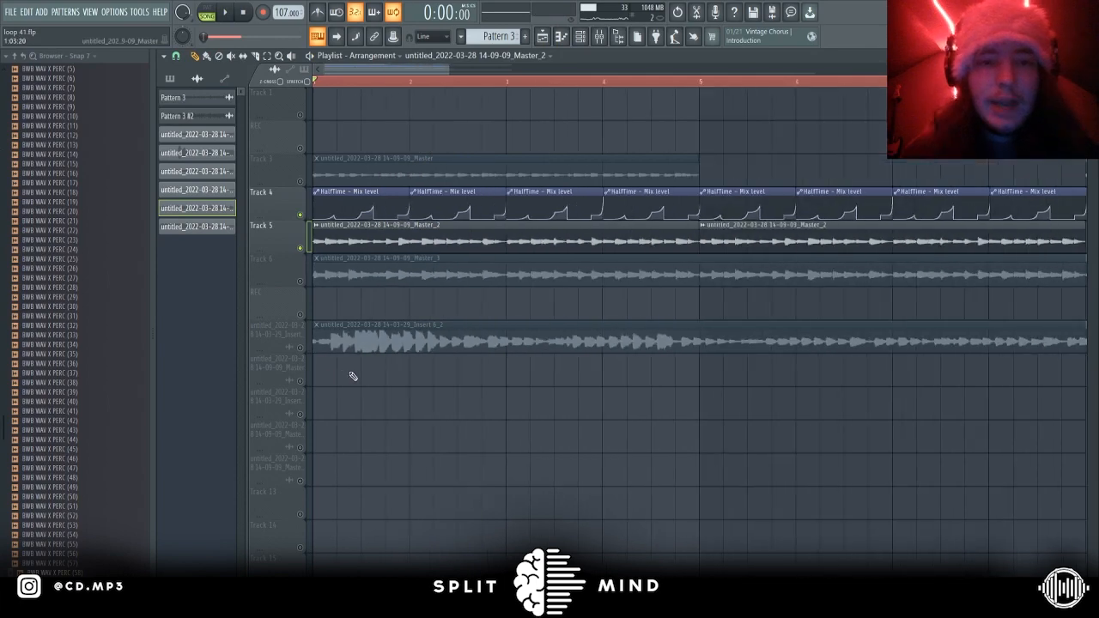
scroll(358, 383, "down", 2)
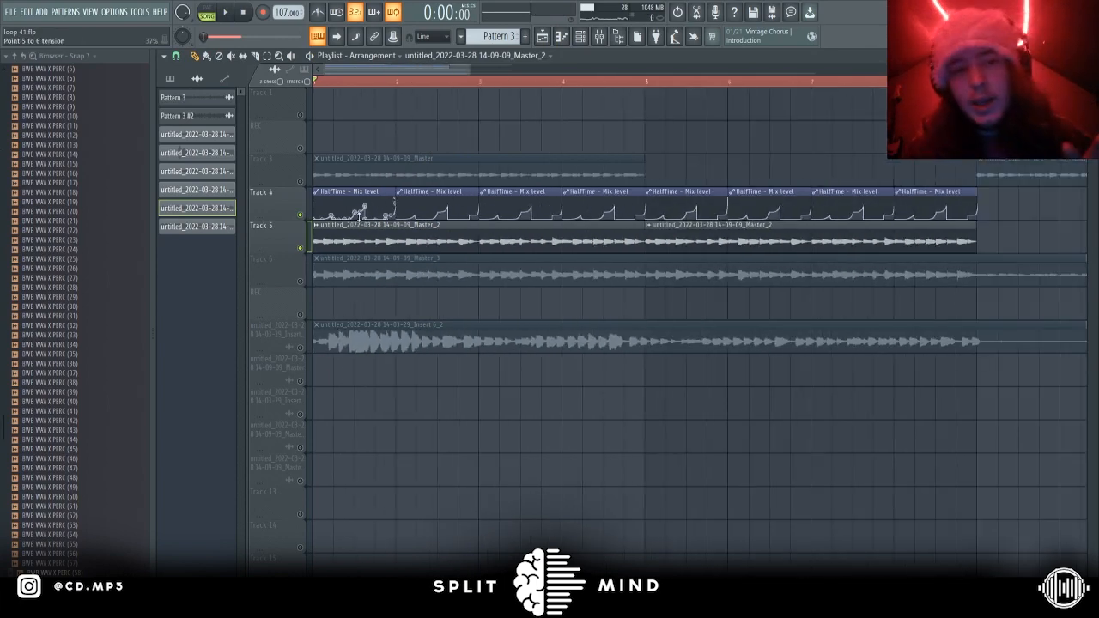
scroll(363, 323, "up", 3)
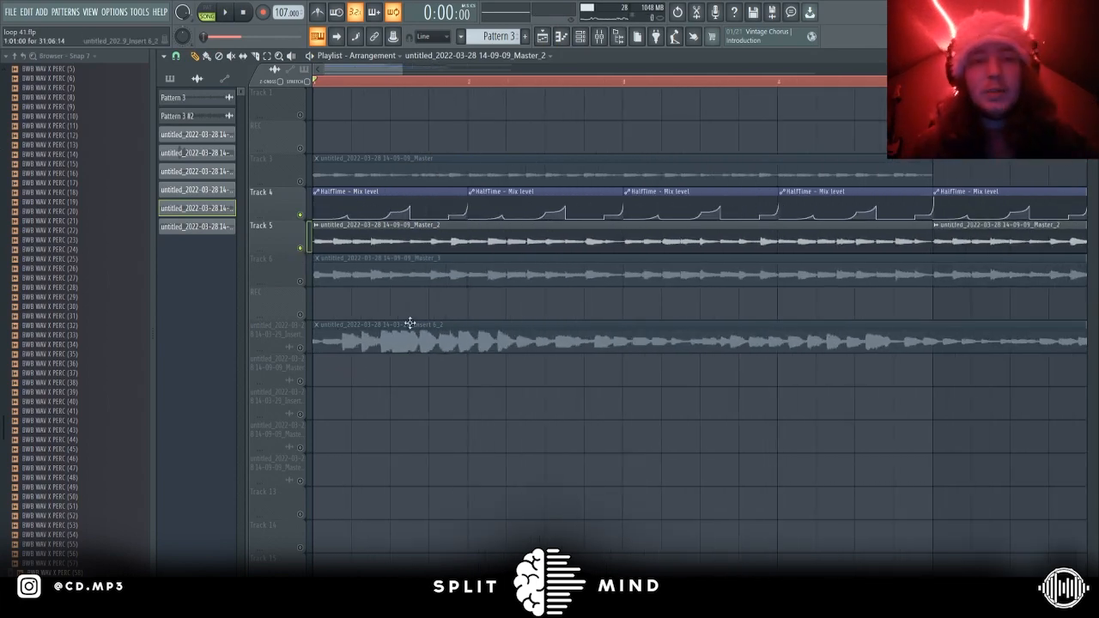
left_click(411, 323)
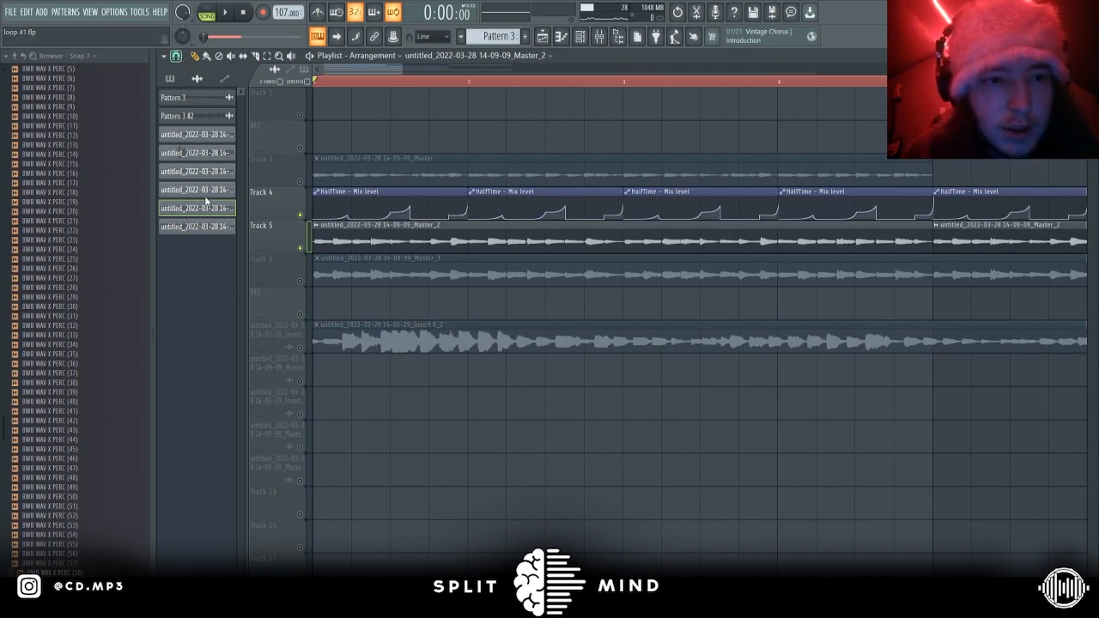
scroll(343, 275, "up", 2)
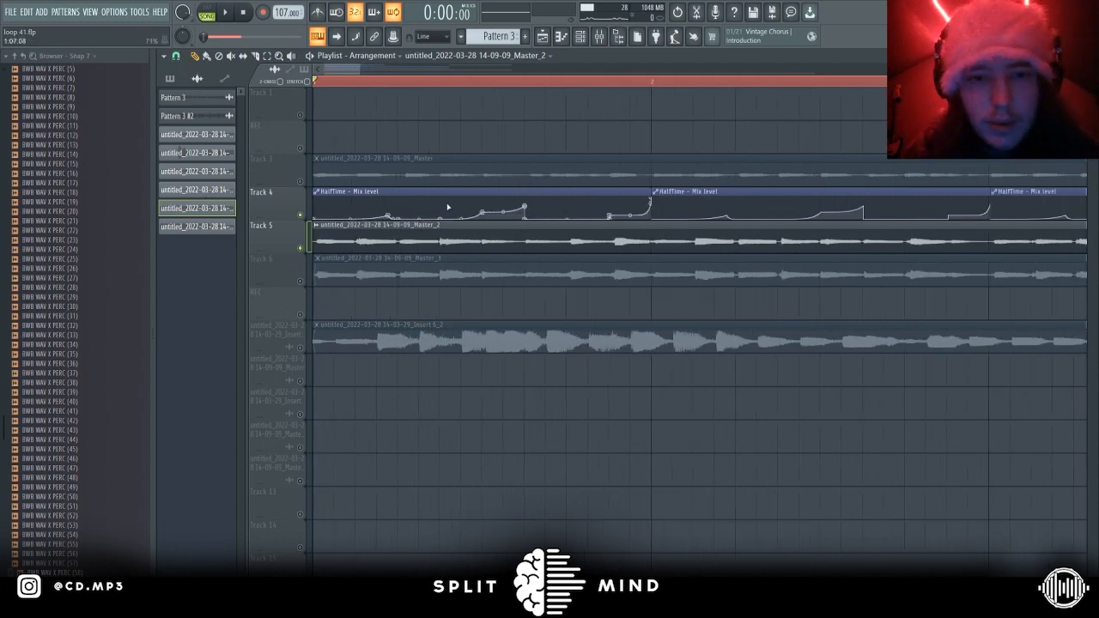
scroll(556, 283, "down", 2)
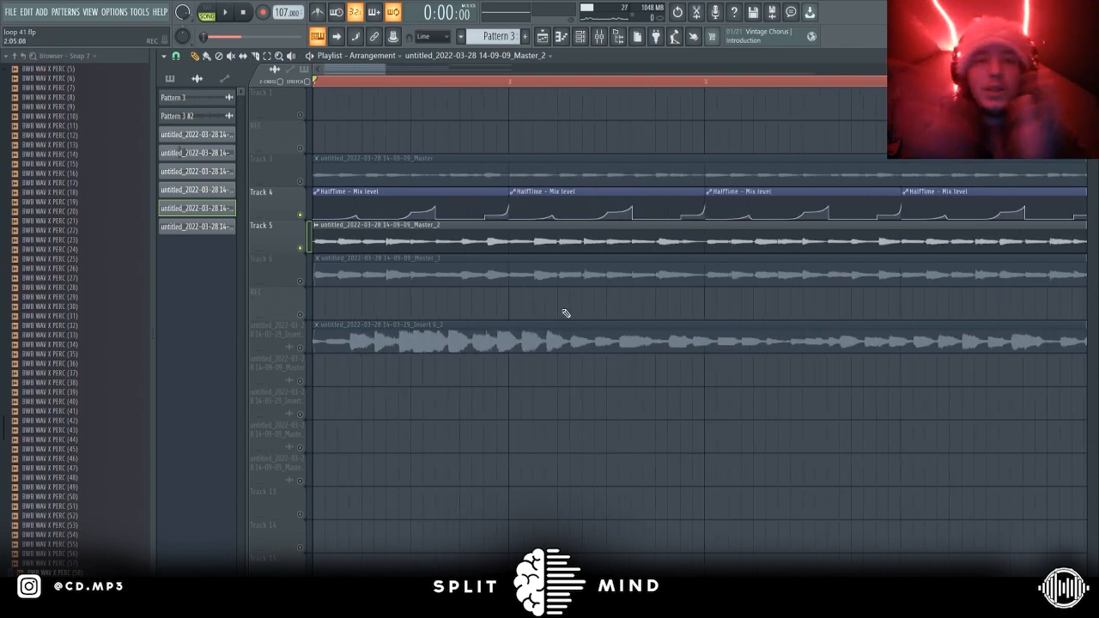
Audition the HalfTime effect from the start of bar 1 and inspect the automated section in the middle of that bar
key("space")
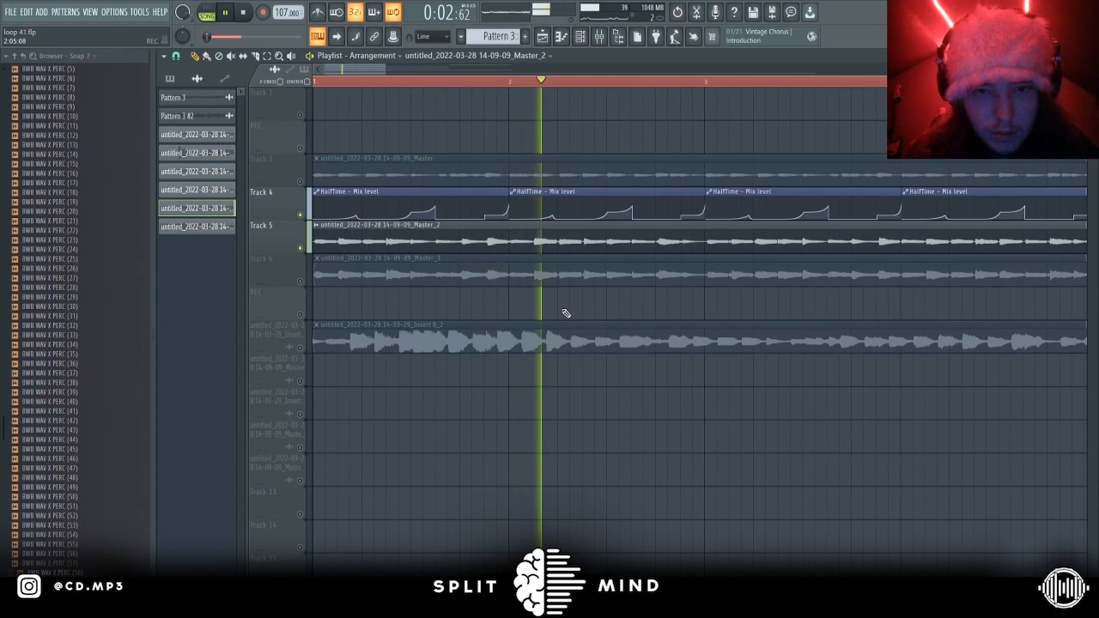
key("space")
scroll(383, 315, "up", 2)
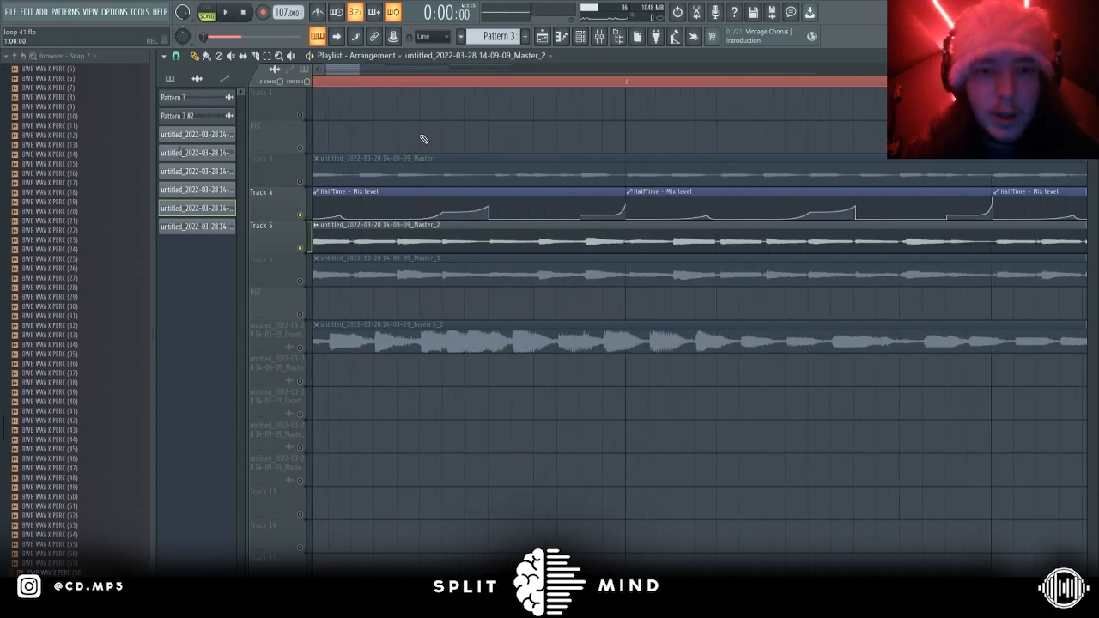
left_click_drag(421, 117, 478, 287)
scroll(443, 187, "down", 3)
left_click(454, 137, "ctrl")
scroll(447, 135, "down", 2)
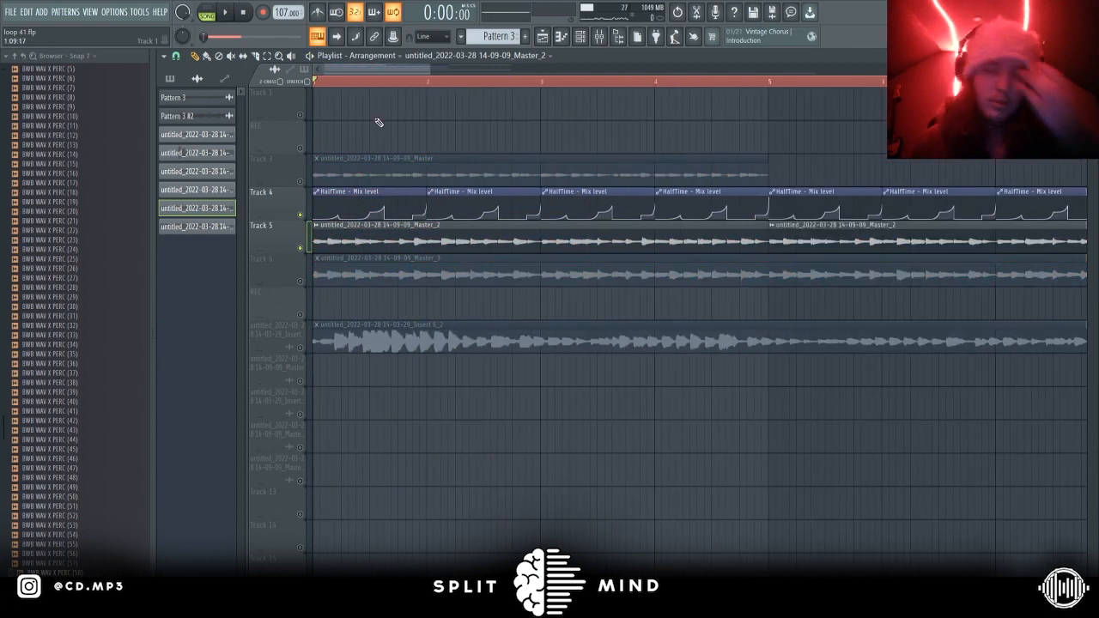
Mute the HalfTime mix level automation on track 4, keeping the Master_2 clips on track 5 active
scroll(380, 317, "down", 3)
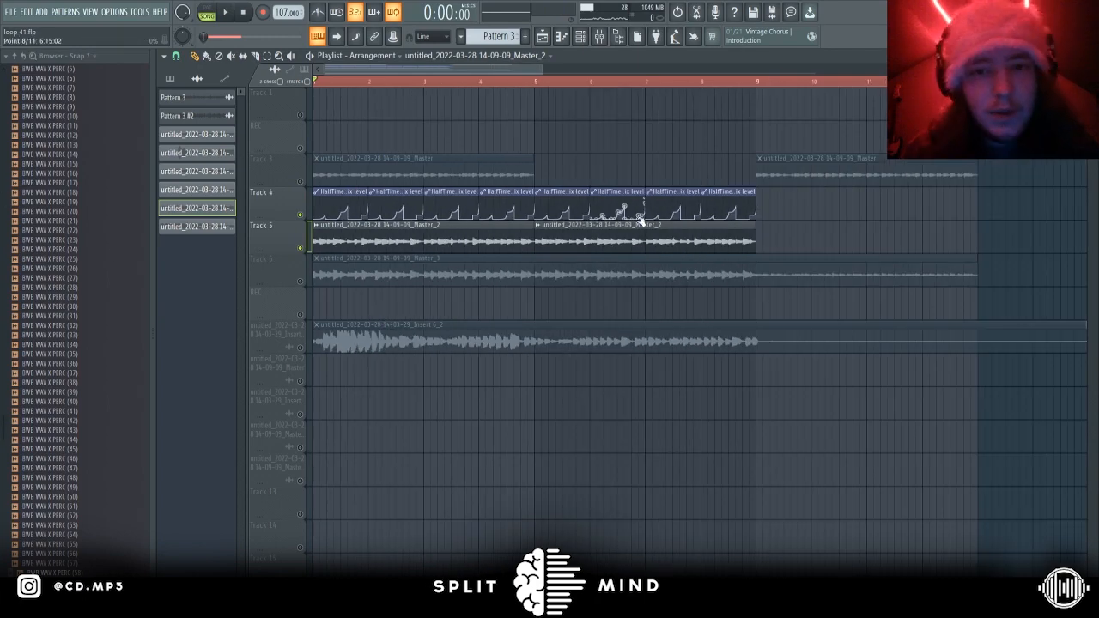
scroll(305, 283, "up", 2)
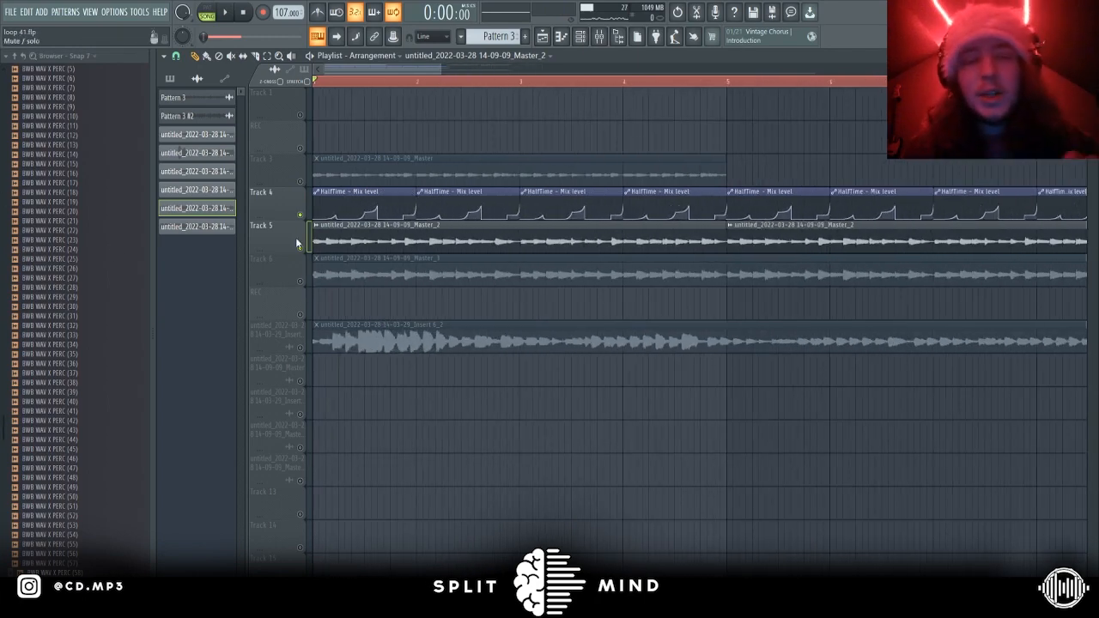
left_click(301, 182)
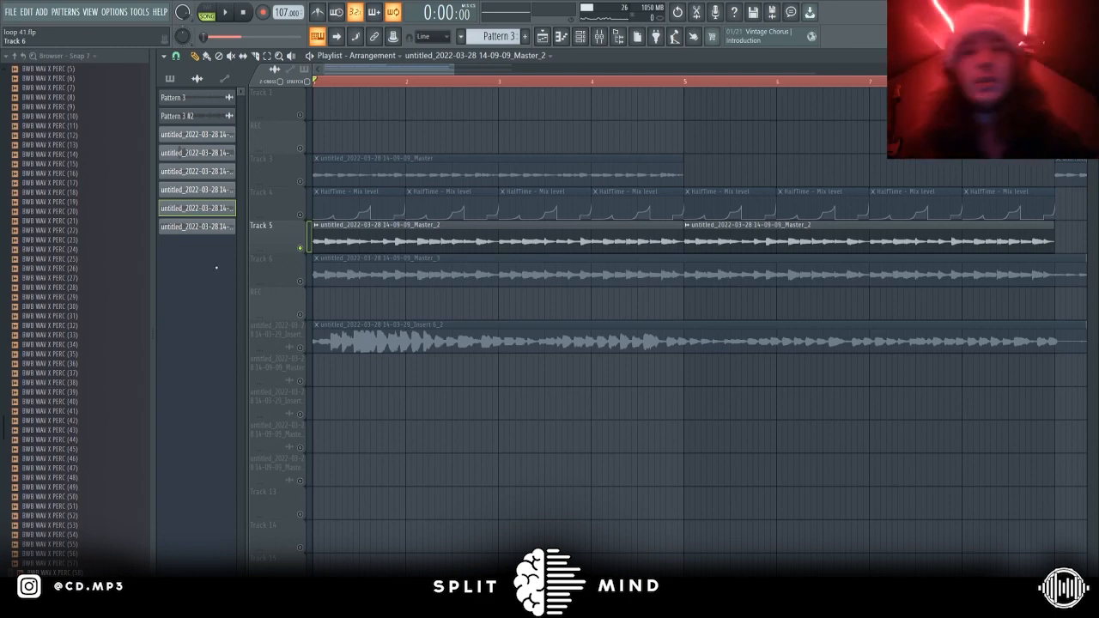
scroll(461, 480, "down", 3)
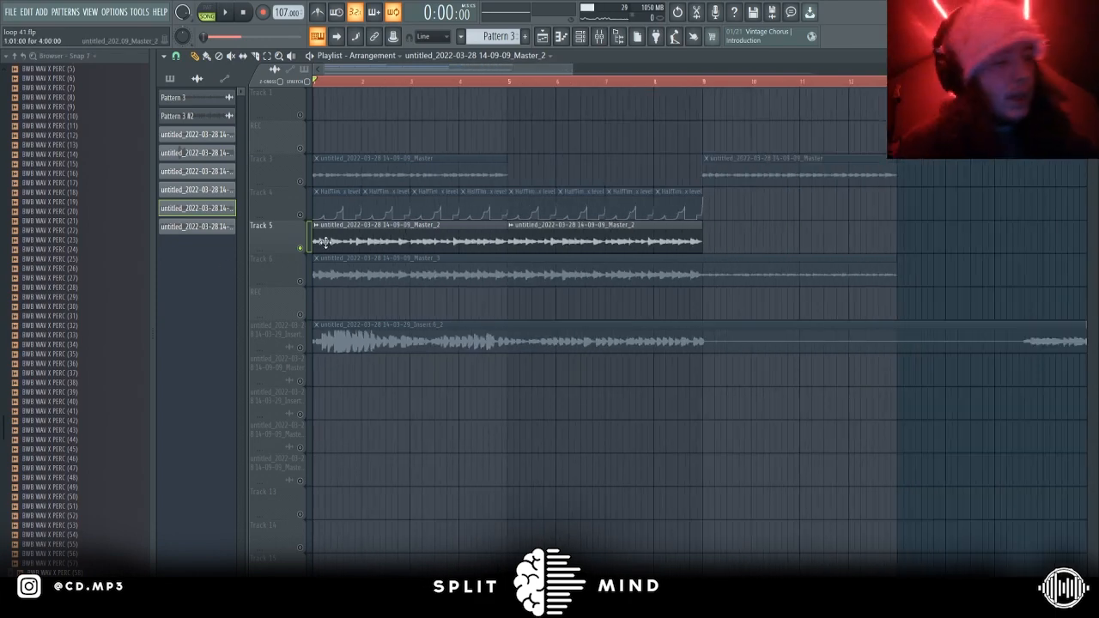
scroll(315, 233, "up", 3)
Solo track 3, switch the solo to the Insert 6_2 recording's track, and audition that recording
right_click(300, 181)
scroll(314, 326, "down", 4)
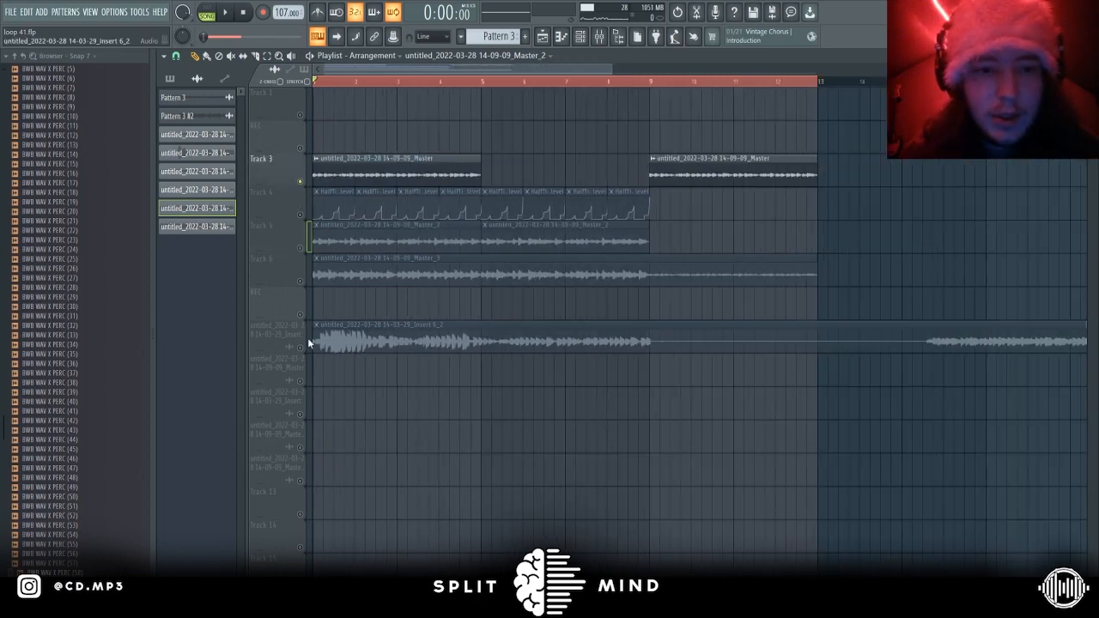
right_click(300, 348)
key("space")
scroll(338, 397, "down", 5)
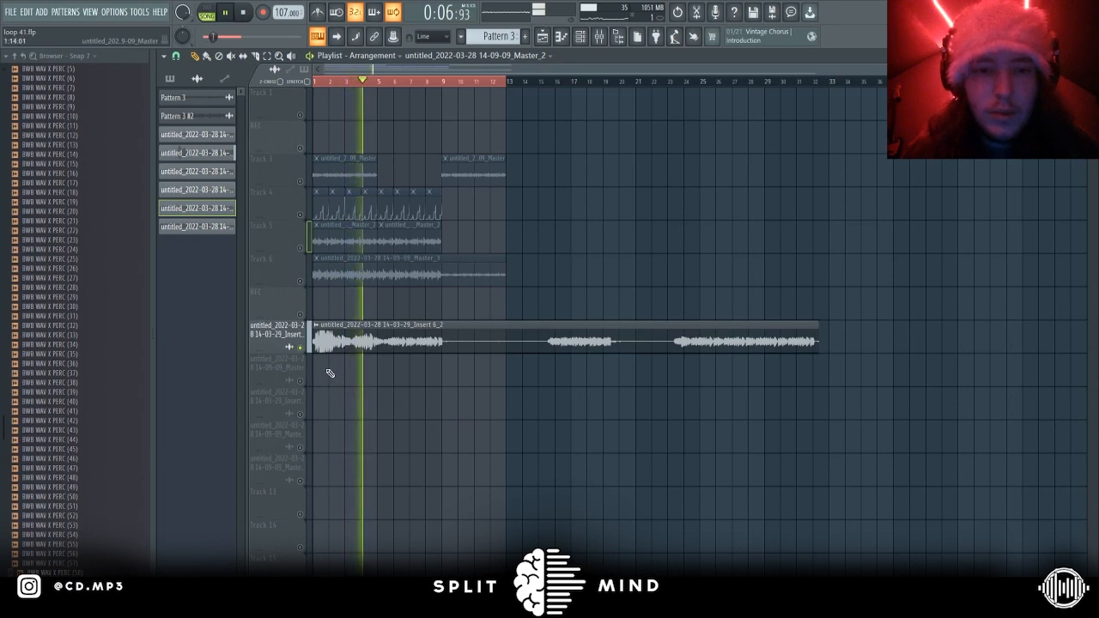
key("space")
Delete the Insert 6_2 recording from the playlist, clear its track's solo, and solo track 3
right_click(321, 327)
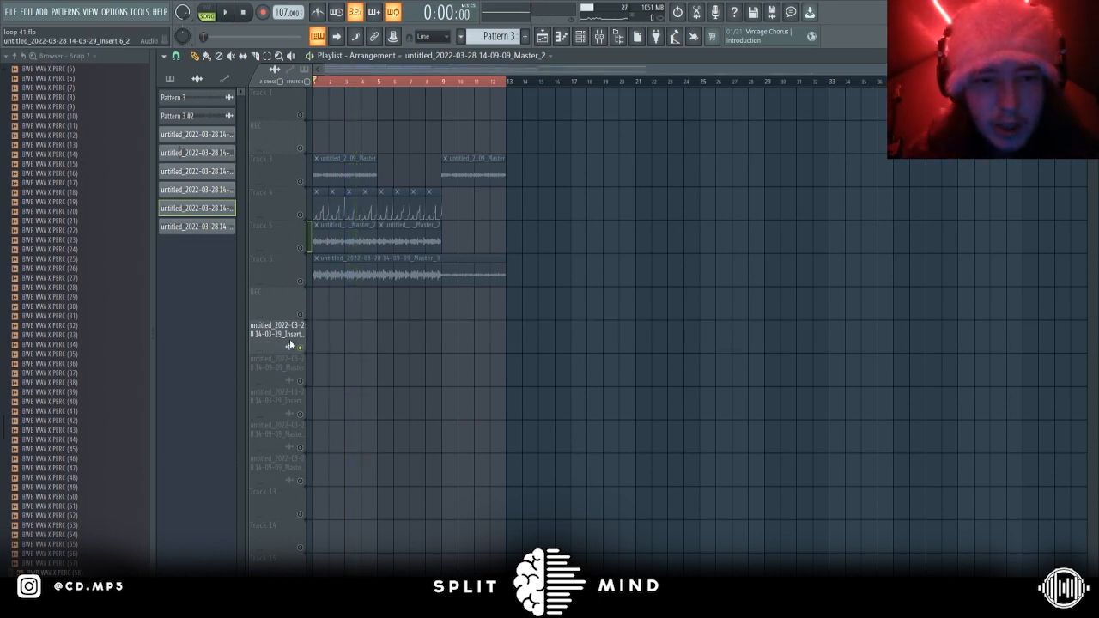
right_click(300, 348)
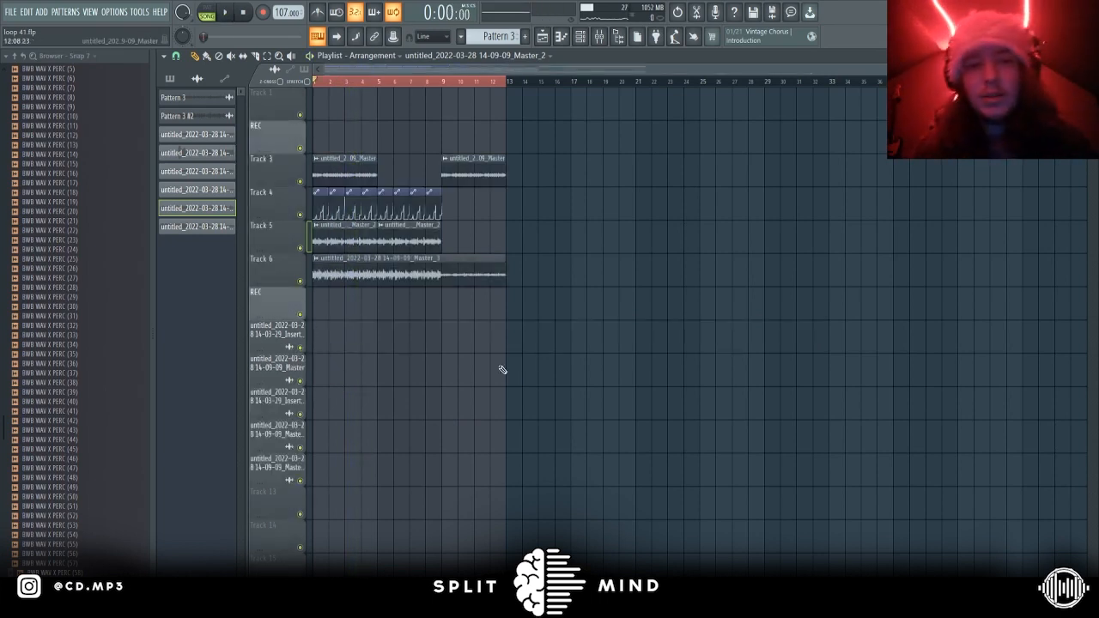
scroll(502, 369, "up", 5)
right_click(300, 181)
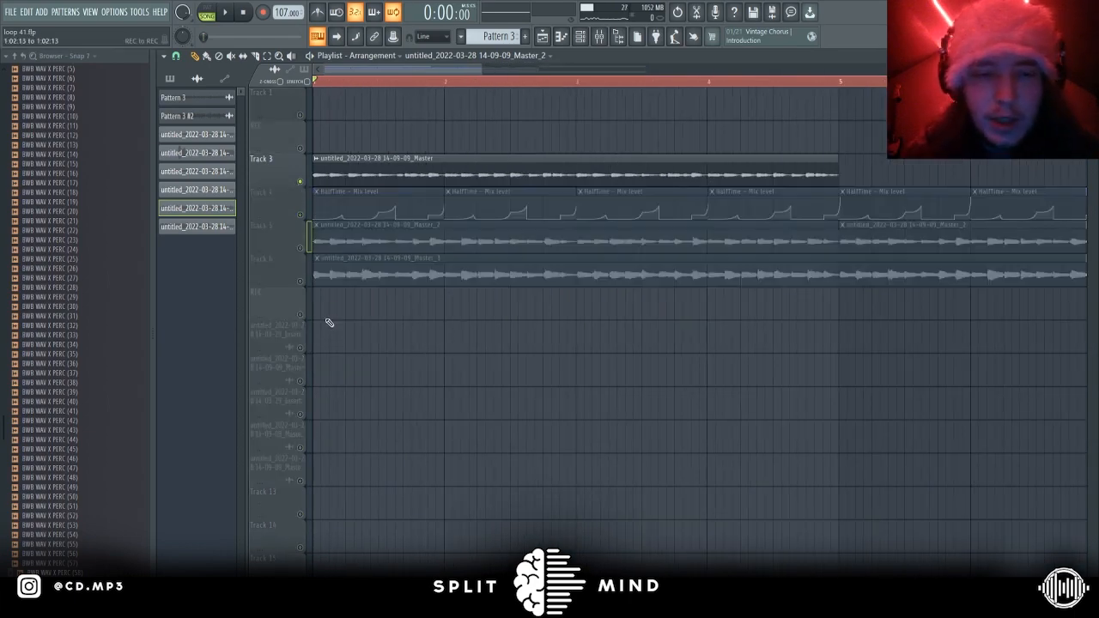
Play the soloed track 3 clip and open Fruity Parametric EQ 2 on its mixer track 6
double_click(360, 158)
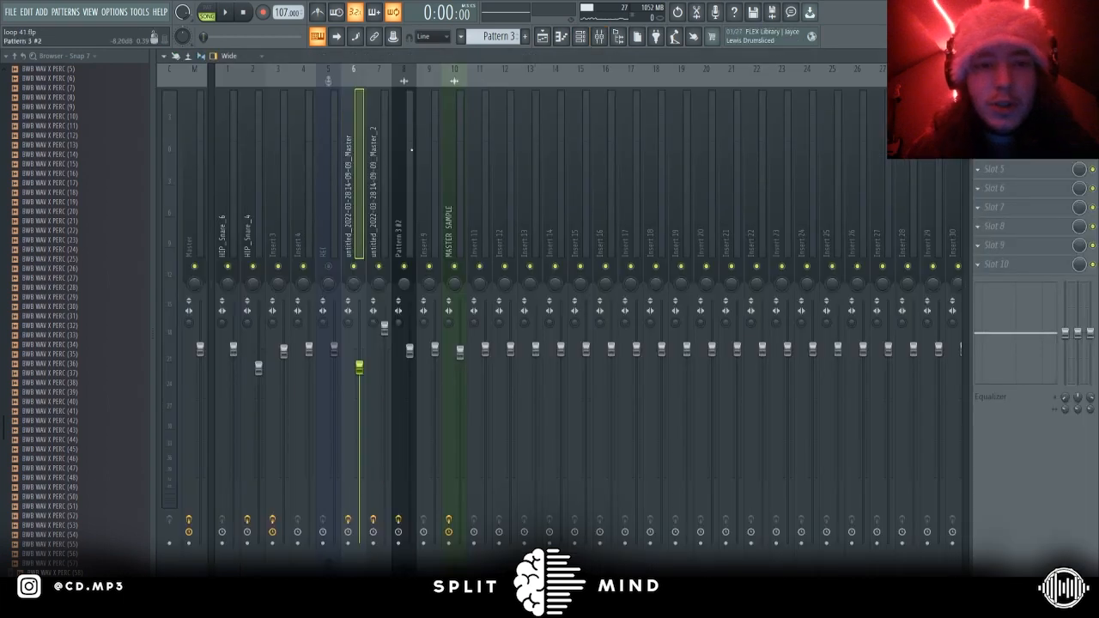
left_click(580, 36)
key("space")
left_click(1006, 94)
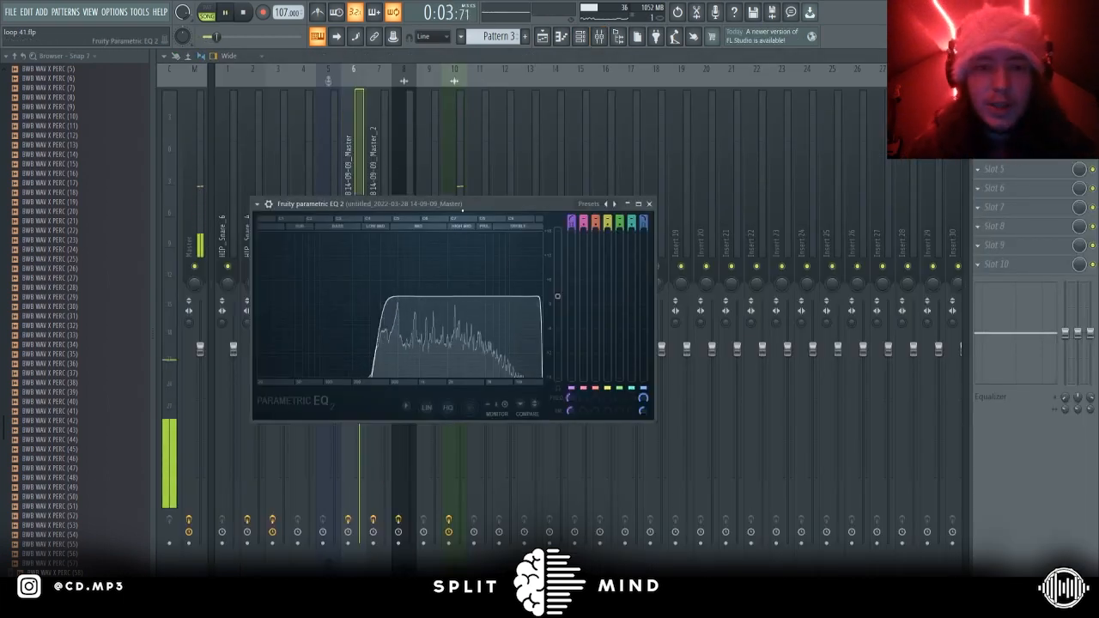
Close Fruity Parametric EQ 2 and return to the playlist with playback stopped
left_click_drag(393, 300, 378, 281)
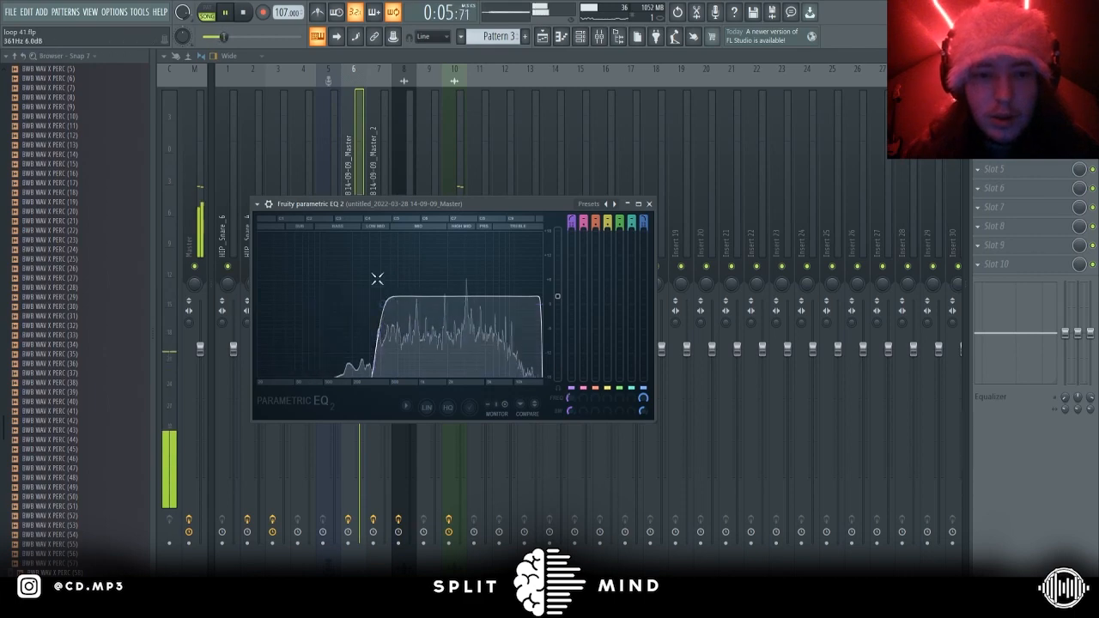
left_click(649, 204)
key("space")
left_click(542, 37)
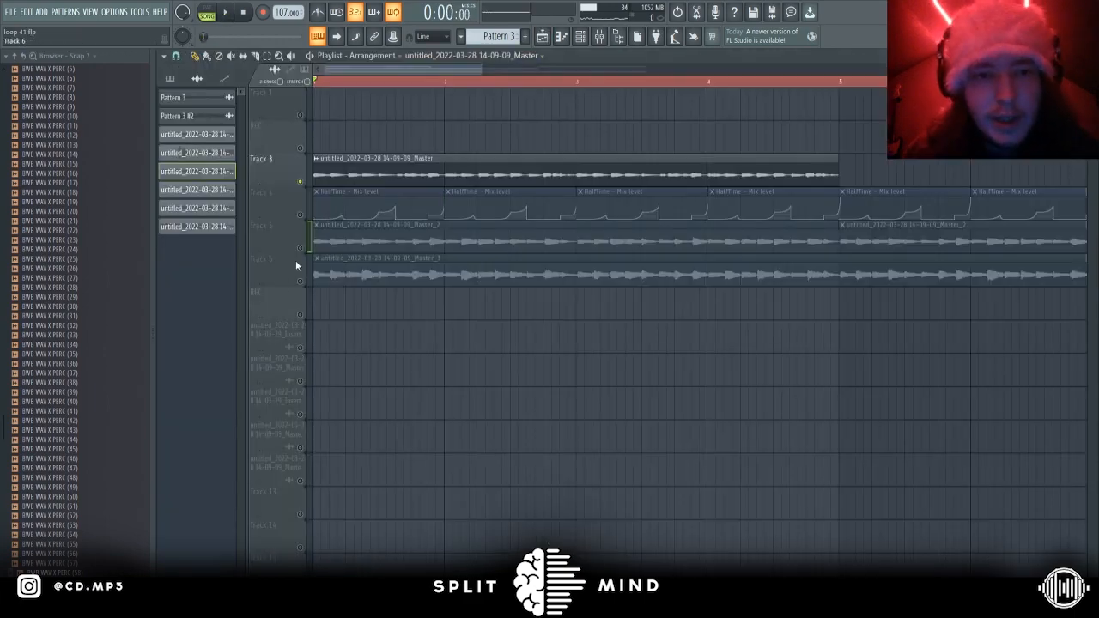
Restore the deleted Insert 6_2 recording in the playlist, then open and close its audio clip settings
scroll(297, 265, "up", 3)
key("ctrl+z")
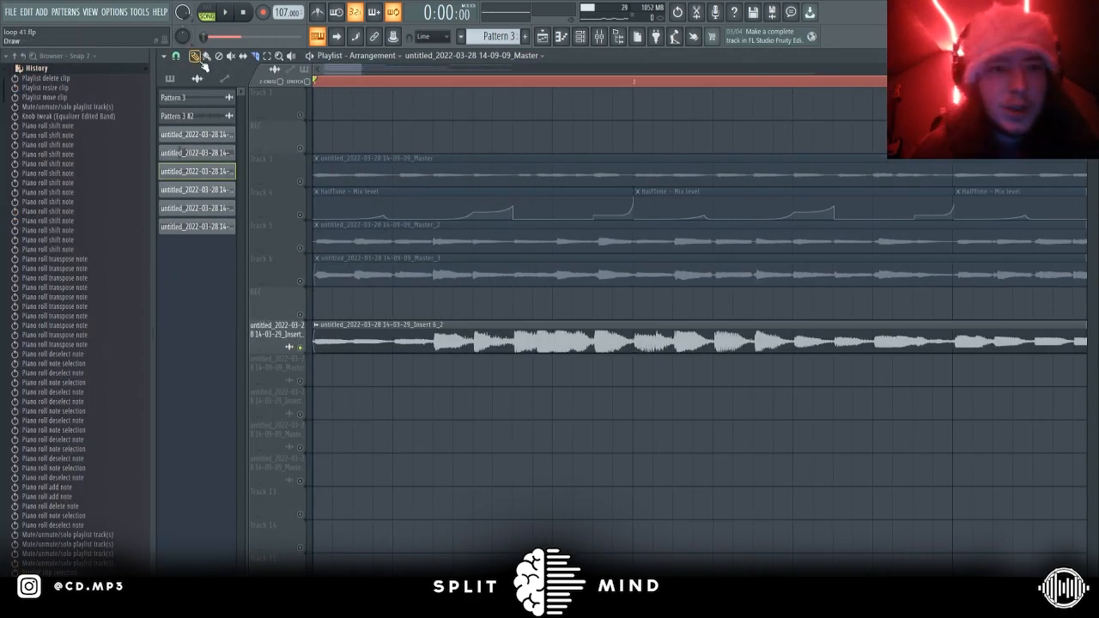
double_click(386, 330)
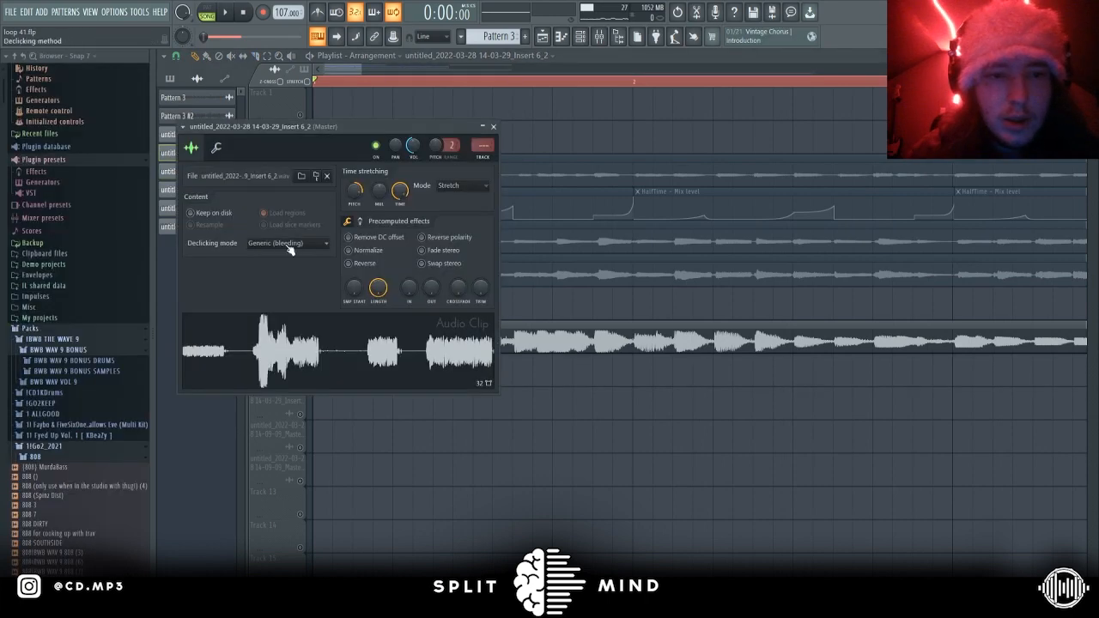
key("Escape")
scroll(375, 380, "up", 1)
Slice the Insert 6_2 recording early in bar 1, remove a short piece to leave a gap, and audition it briefly
left_click(256, 56)
scroll(340, 373, "down", 6)
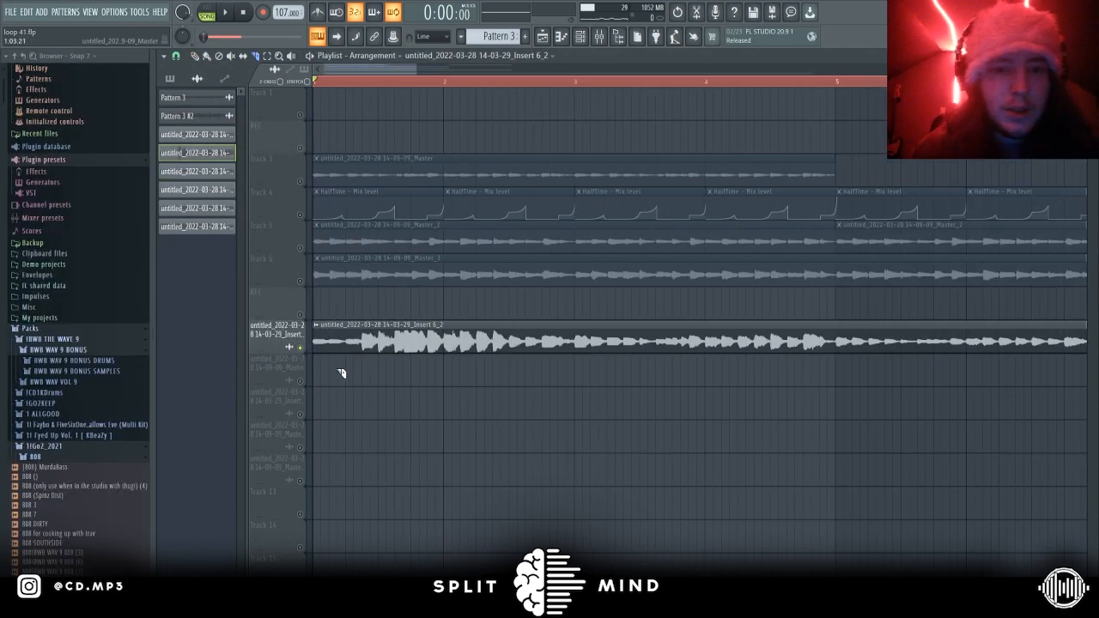
scroll(341, 372, "up", 3)
left_click(371, 327)
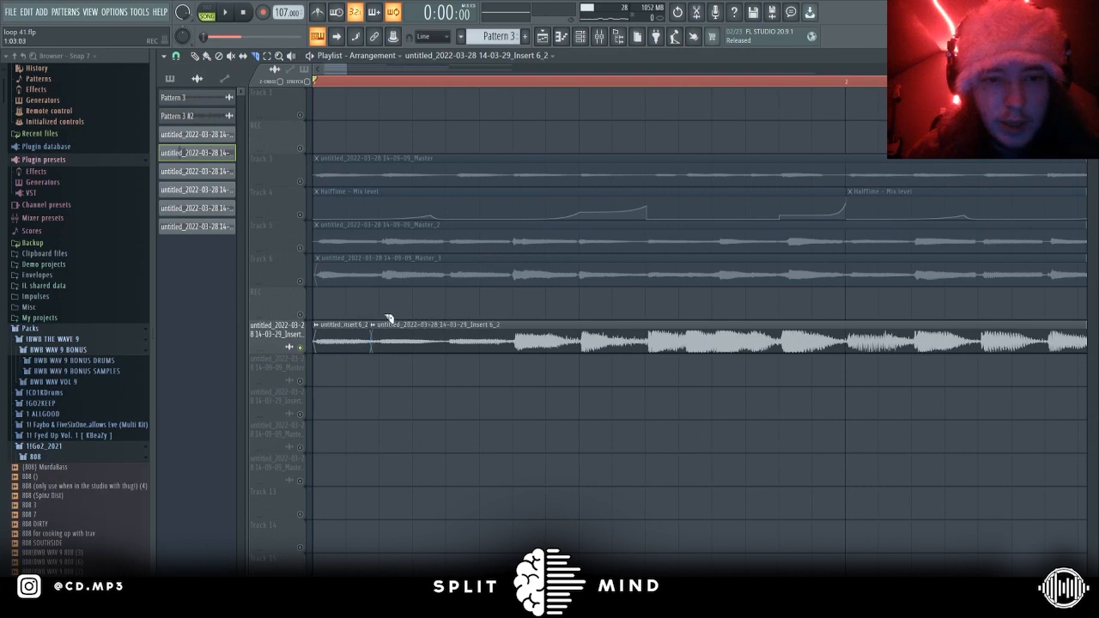
left_click_drag(386, 316, 385, 364)
key("space")
key("space")
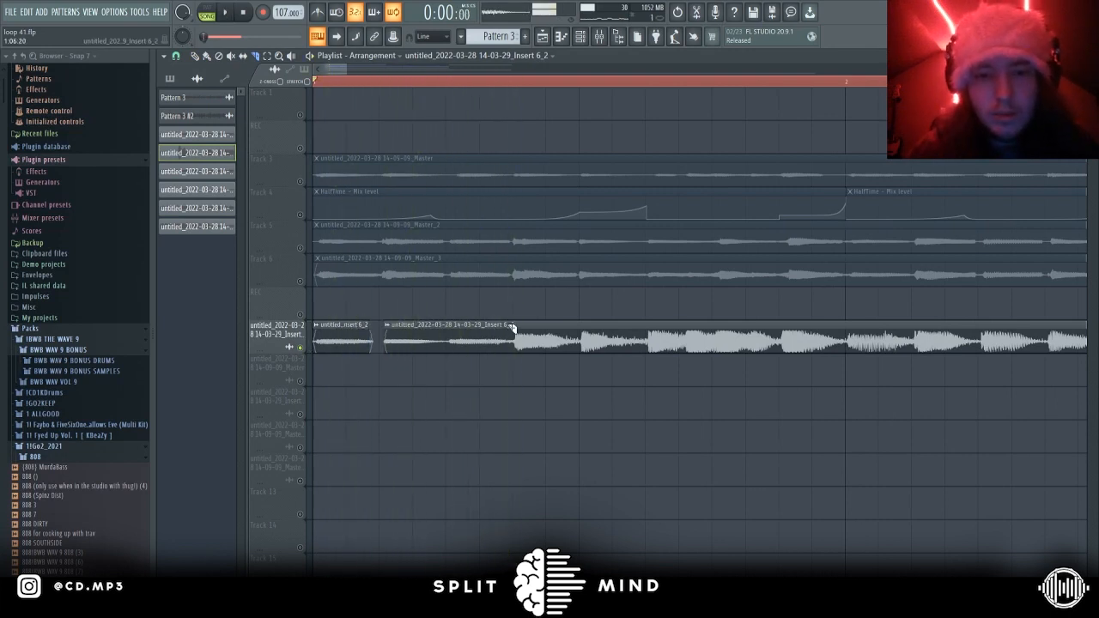
Cut two more short gaps into the Insert 6_2 recording around the middle of bar 1 and play it
mouse_move(556, 321)
left_mouse_down()
mouse_move(558, 360)
mouse_move(573, 374)
left_mouse_up()
key("space")
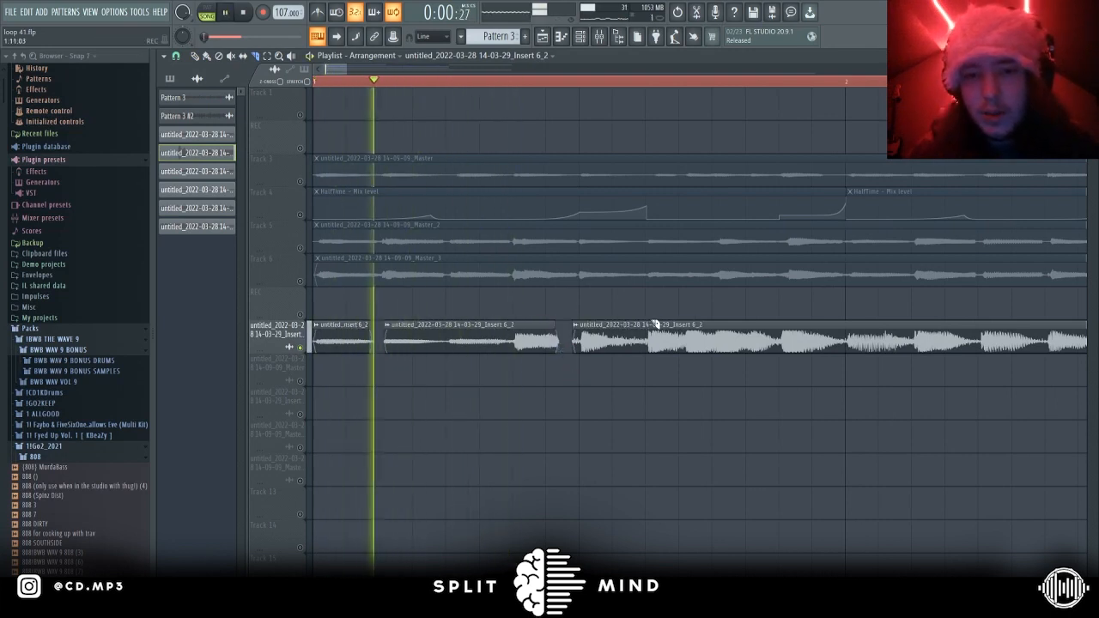
left_click_drag(661, 321, 661, 362)
left_click_drag(671, 321, 674, 363)
key("space")
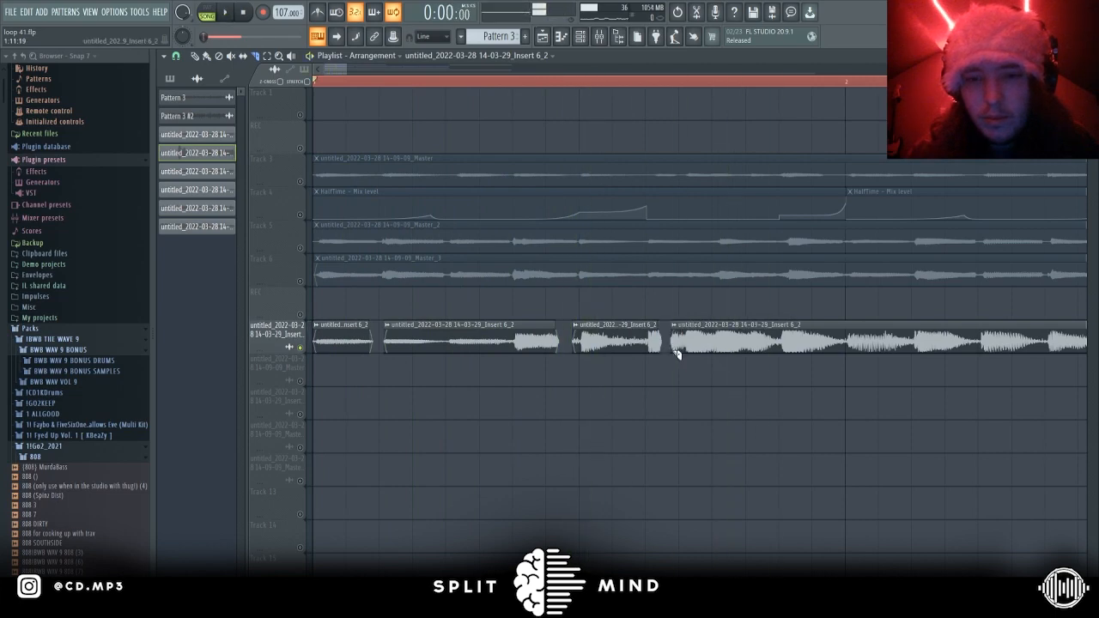
key("space")
Cut a fourth short gap into the Insert 6_2 recording before bar 2 and audition the chopped result
scroll(677, 362, "down", 4)
scroll(677, 364, "up", 4)
mouse_move(604, 285)
left_mouse_down()
mouse_move(603, 334)
mouse_move(619, 333)
left_mouse_up()
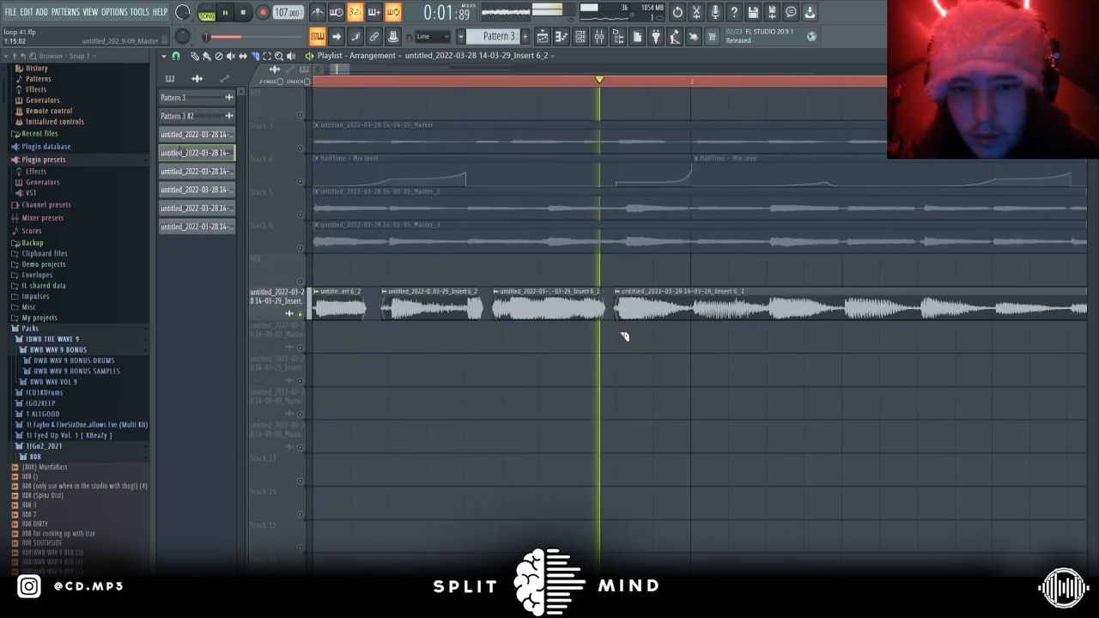
key("space")
key("space")
scroll(629, 338, "down", 2)
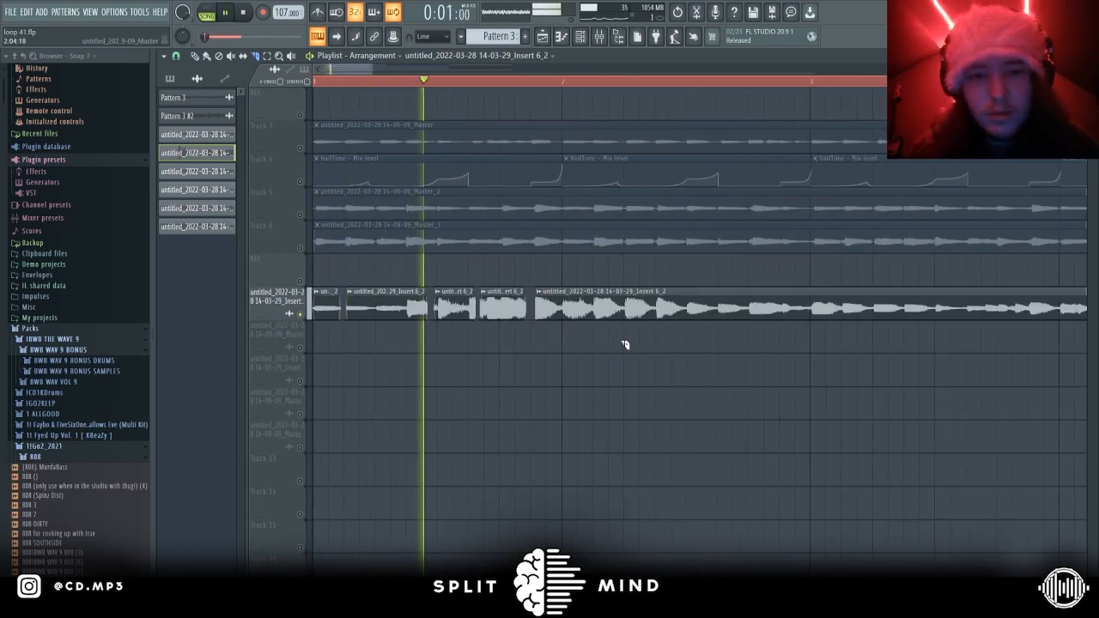
key("space")
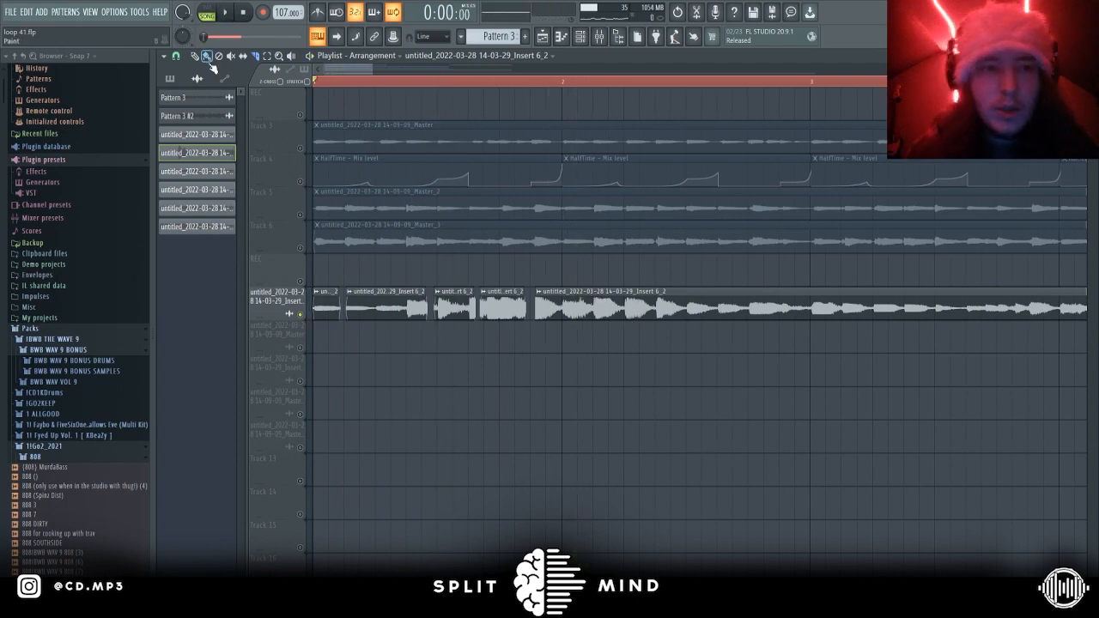
Select all slices of the Insert 6_2 recording and delete them from the playlist
scroll(497, 432, "down", 2)
left_click_drag(816, 325, 283, 336)
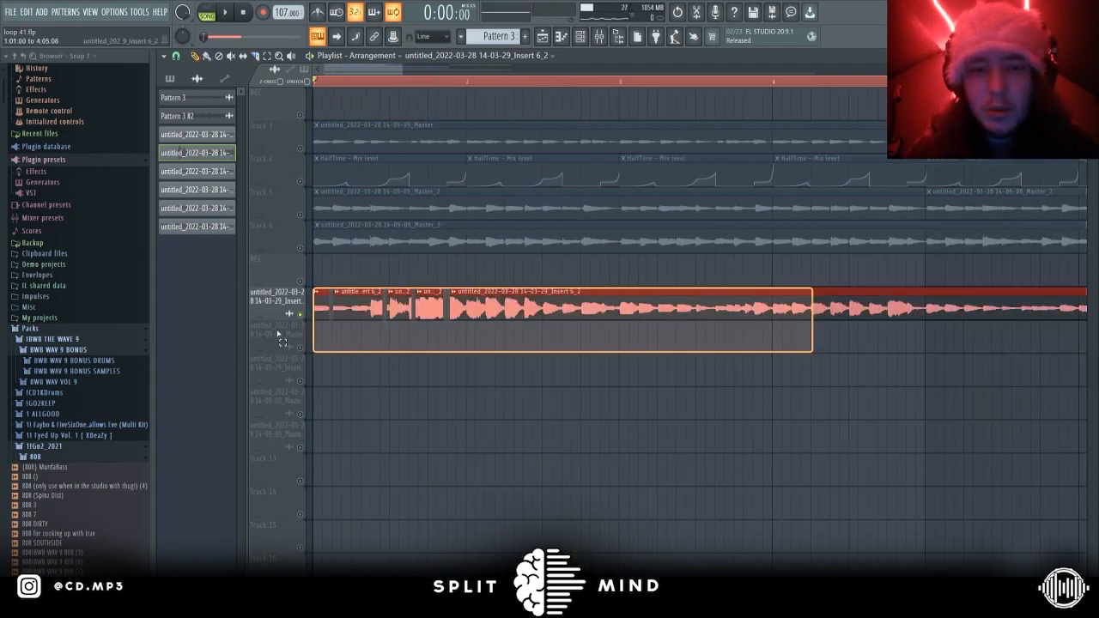
key("Delete")
Unmute tracks 3, 4 and 5 and play the Master, HalfTime mix level and Master_2 clips together
scroll(363, 338, "up", 4)
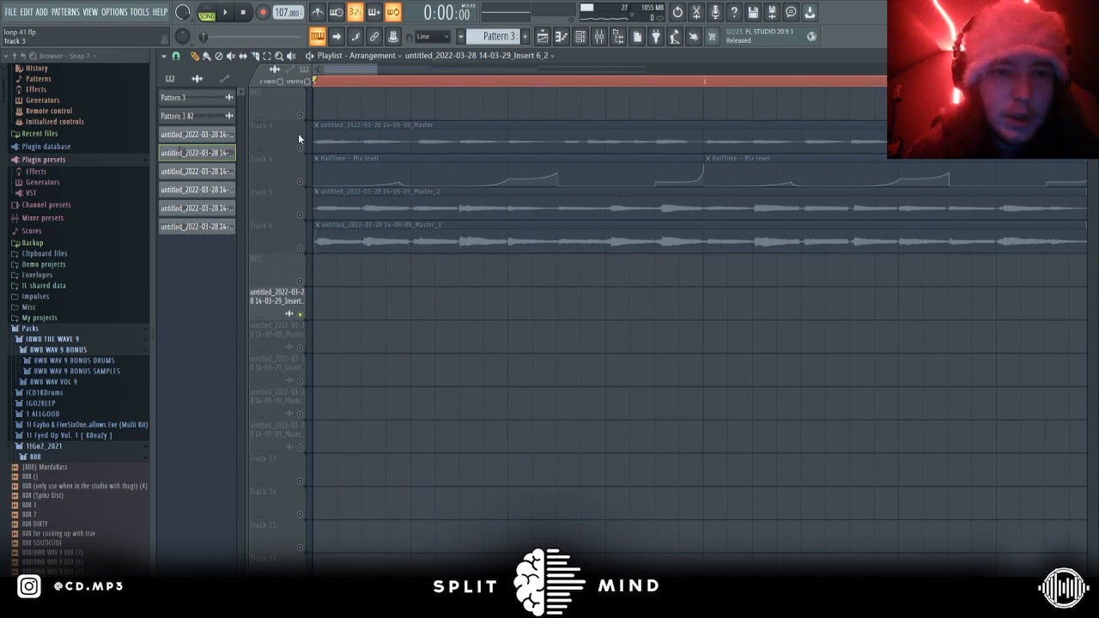
scroll(271, 260, "up", 3)
scroll(303, 220, "down", 4)
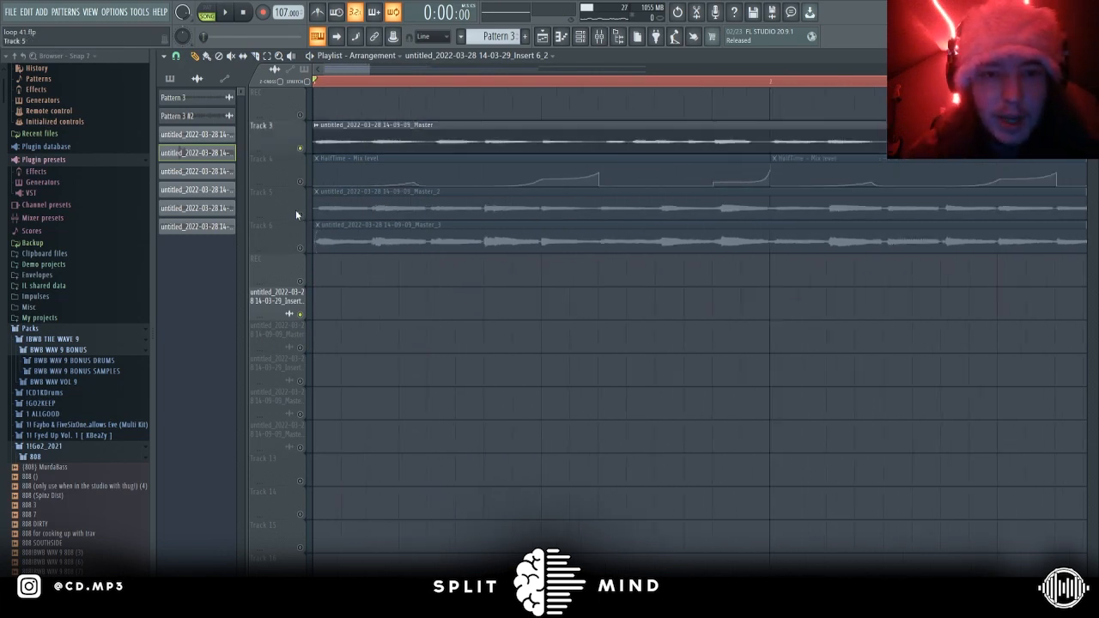
scroll(273, 201, "up", 3)
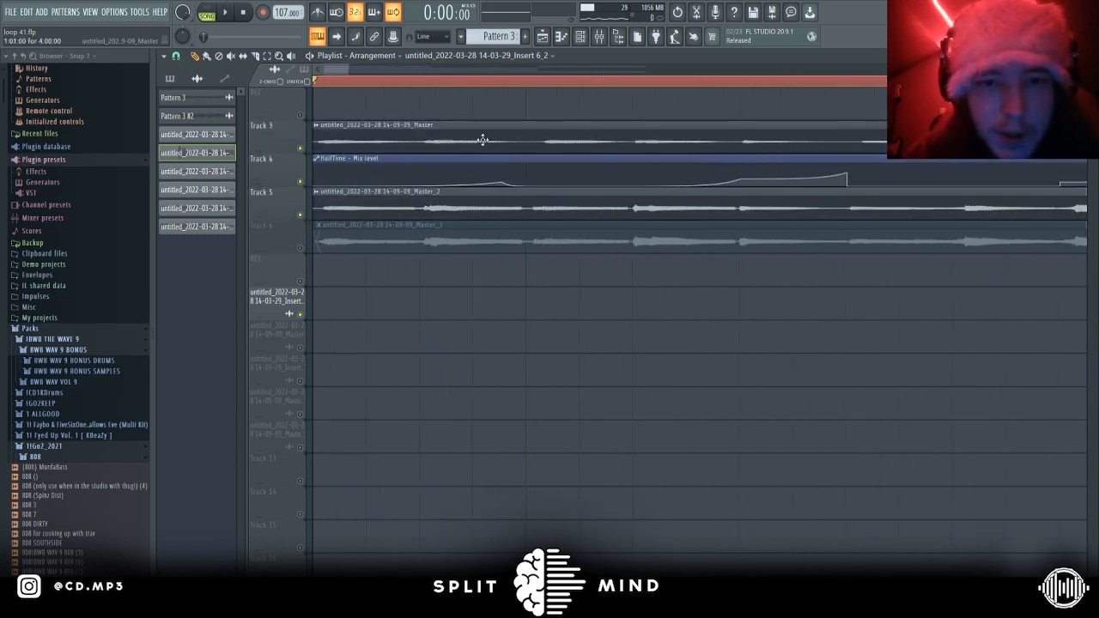
scroll(581, 139, "down", 1)
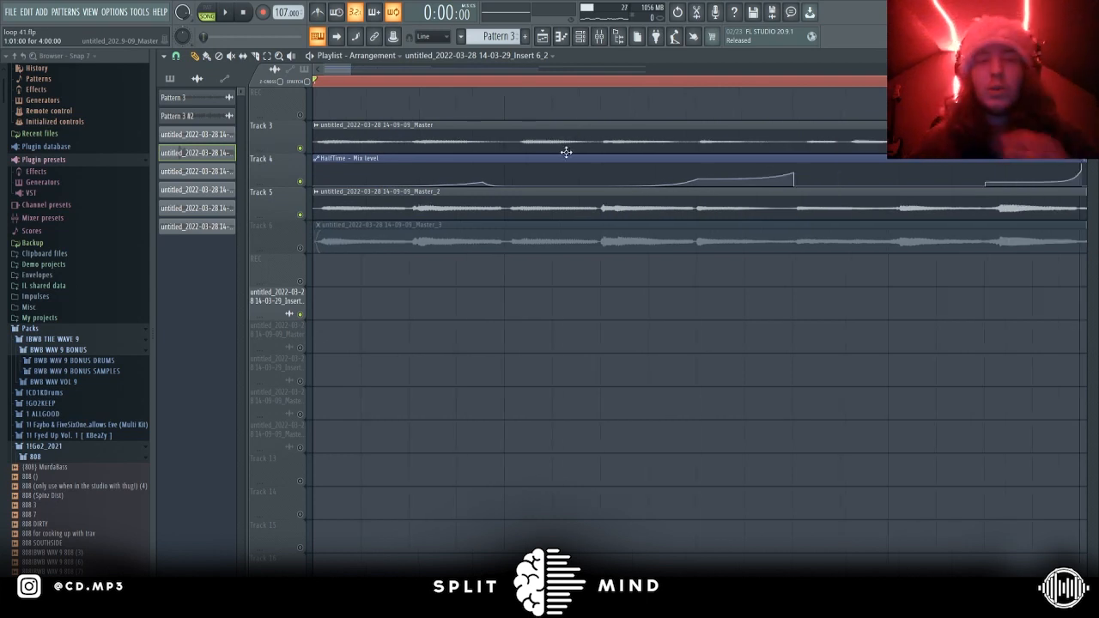
key("space")
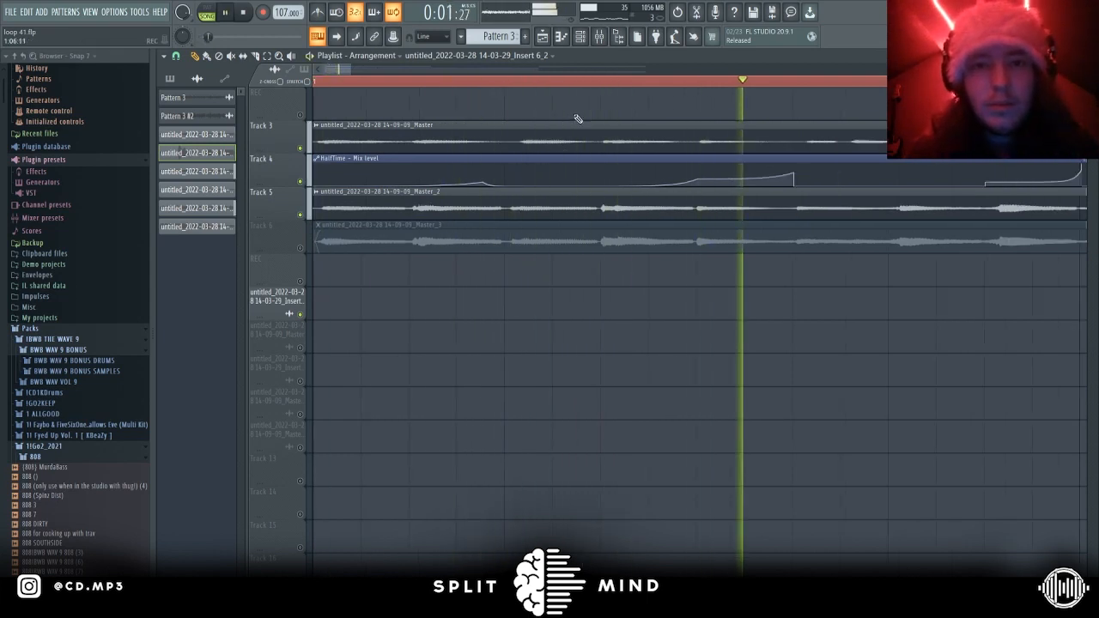
scroll(574, 122, "down", 2)
scroll(574, 121, "down", 4)
key("space")
scroll(572, 109, "up", 2)
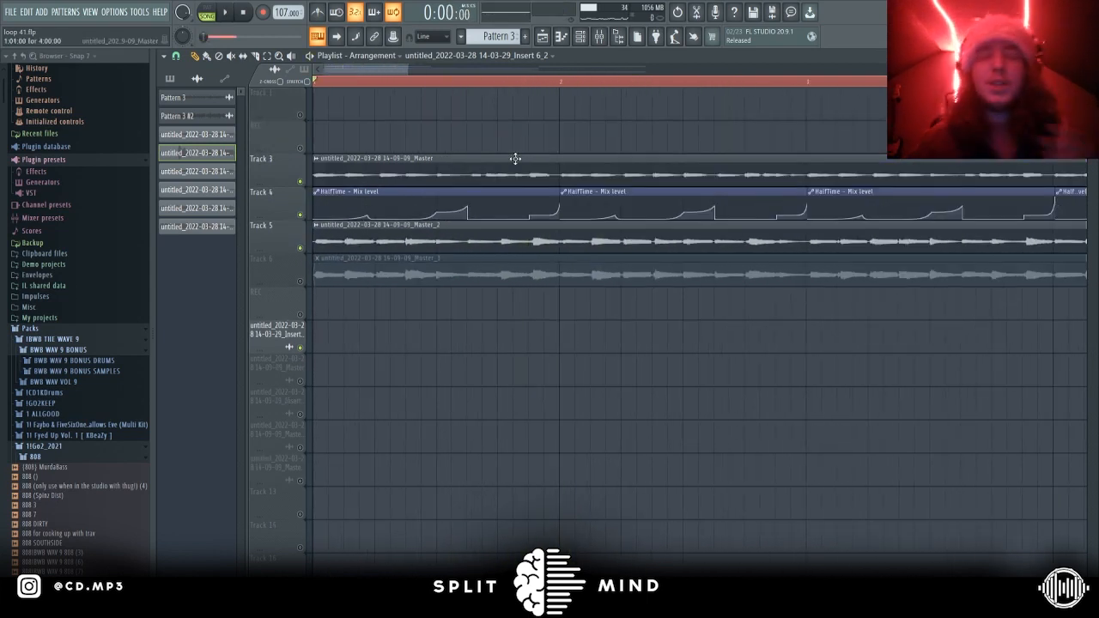
Audition tracks 4 and 5 with track 3 muted, and unmute track 3 during playback to compare
left_click(300, 181)
scroll(364, 132, "down", 4)
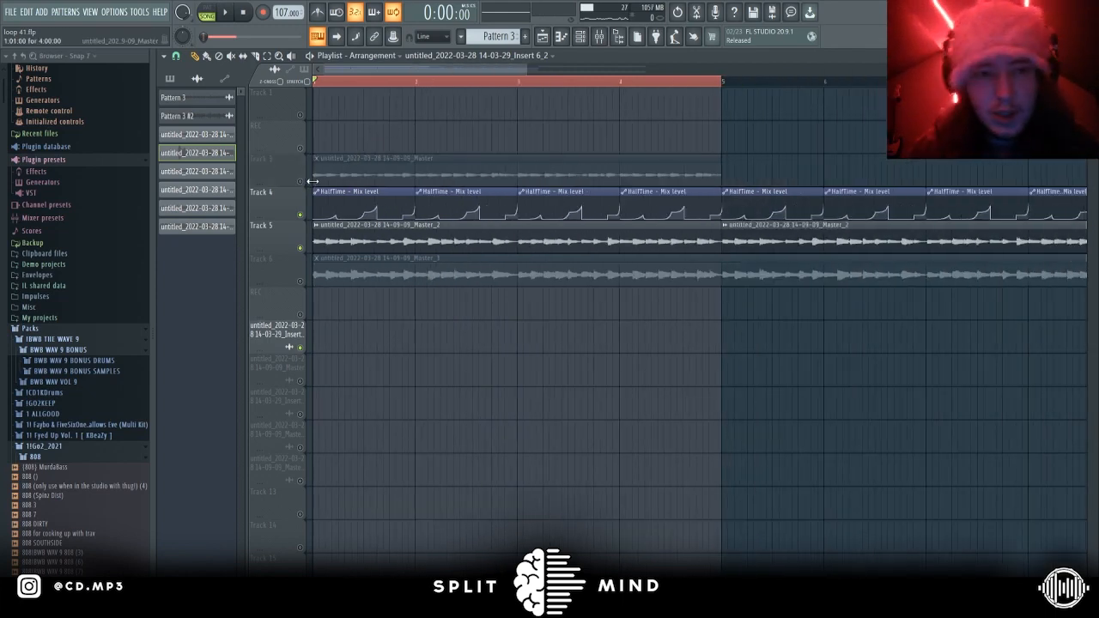
key("space")
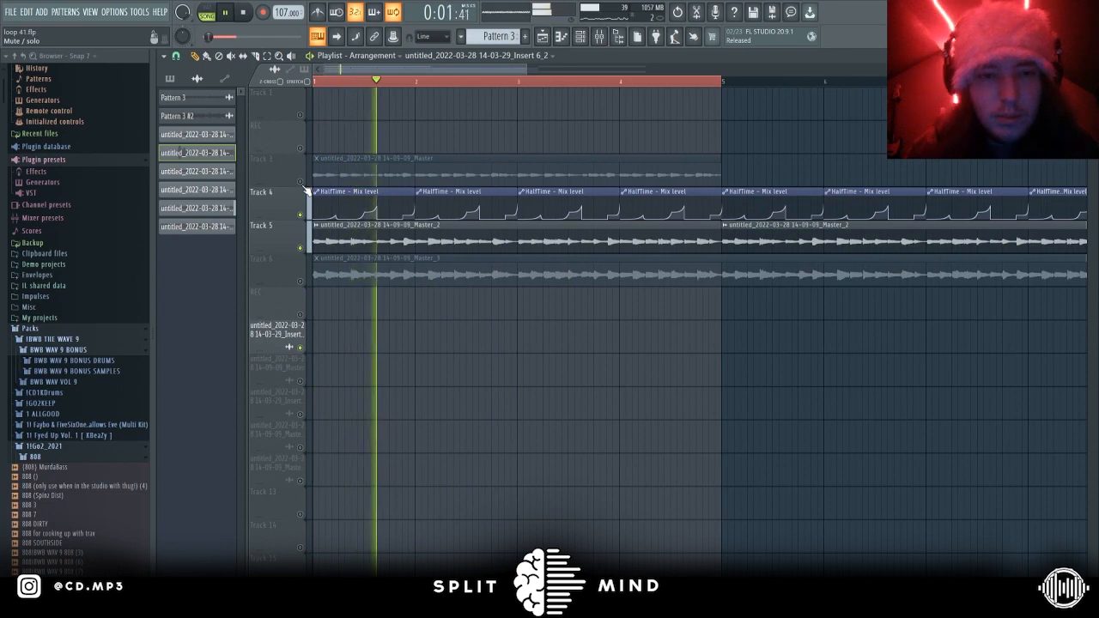
left_click(304, 184)
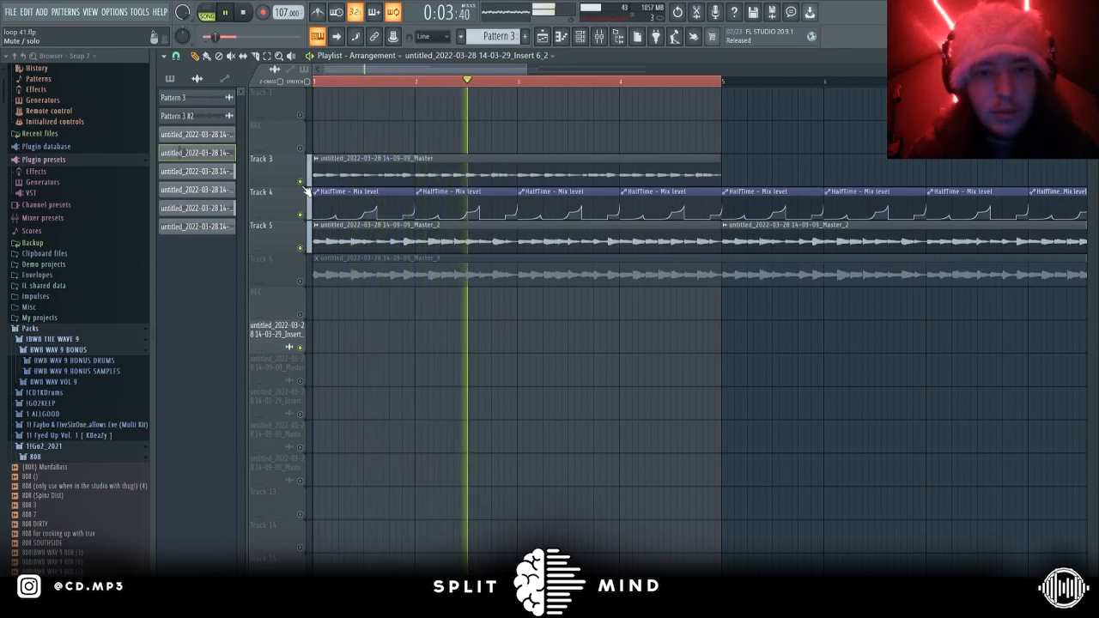
key("space")
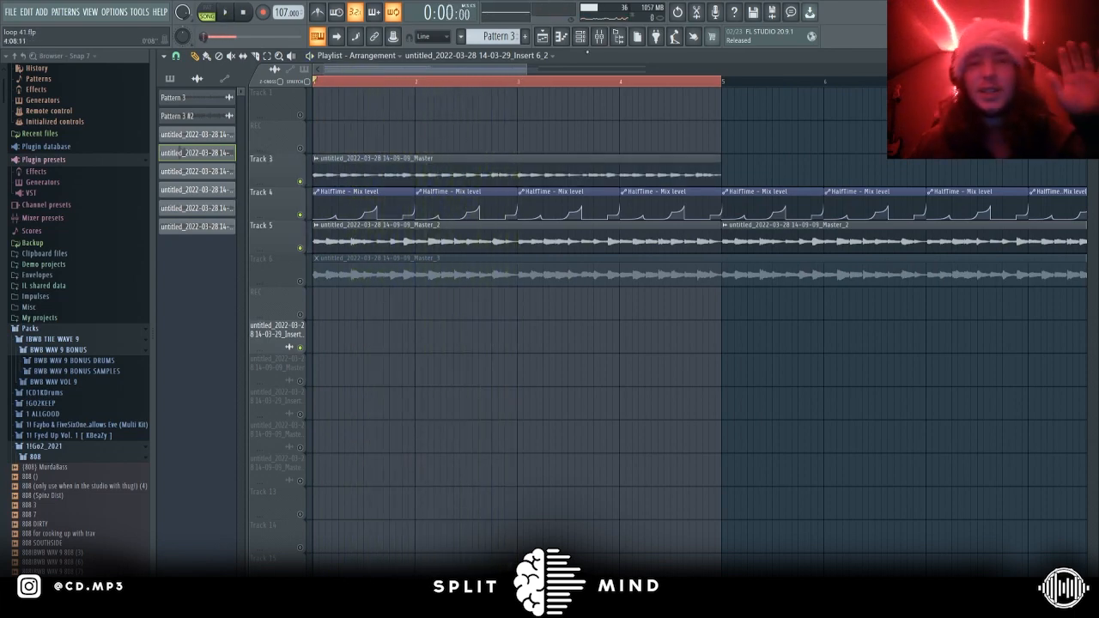
Reactivate all playlist tracks and briefly play the full arrangement
double_click(518, 180)
key("Escape")
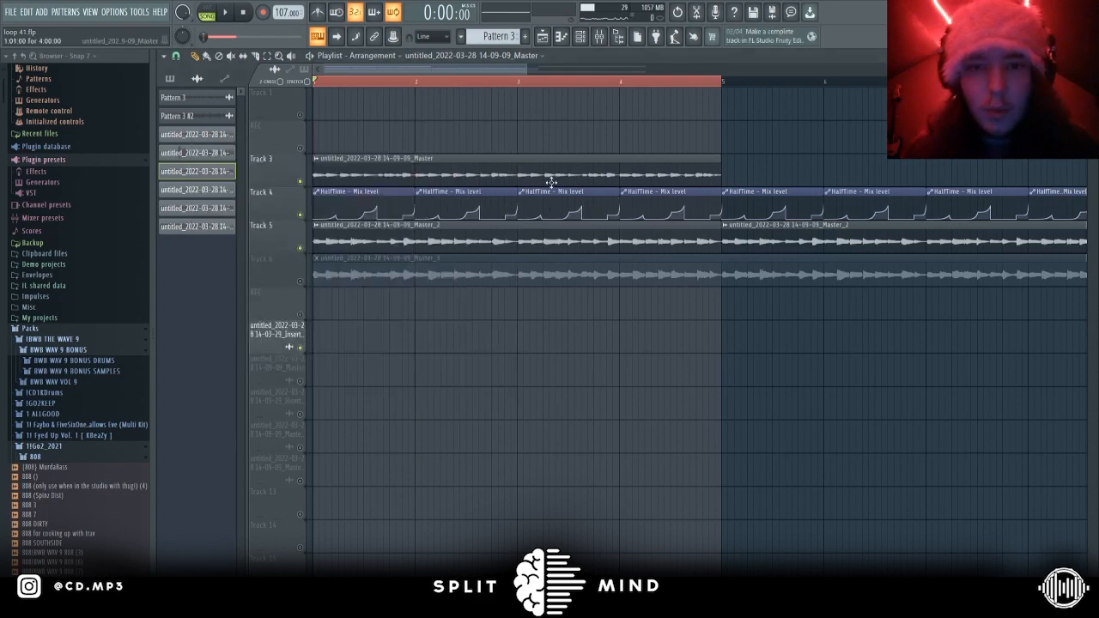
scroll(388, 336, "down", 3, "ctrl")
scroll(329, 315, "up", 1, "ctrl")
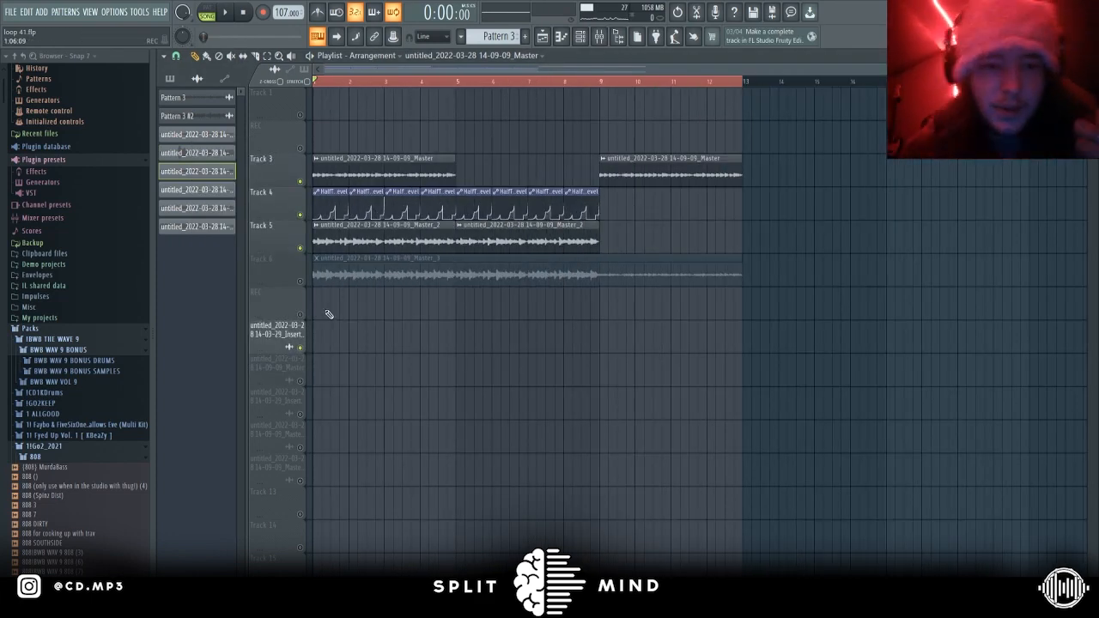
right_click(302, 348)
right_click(301, 348)
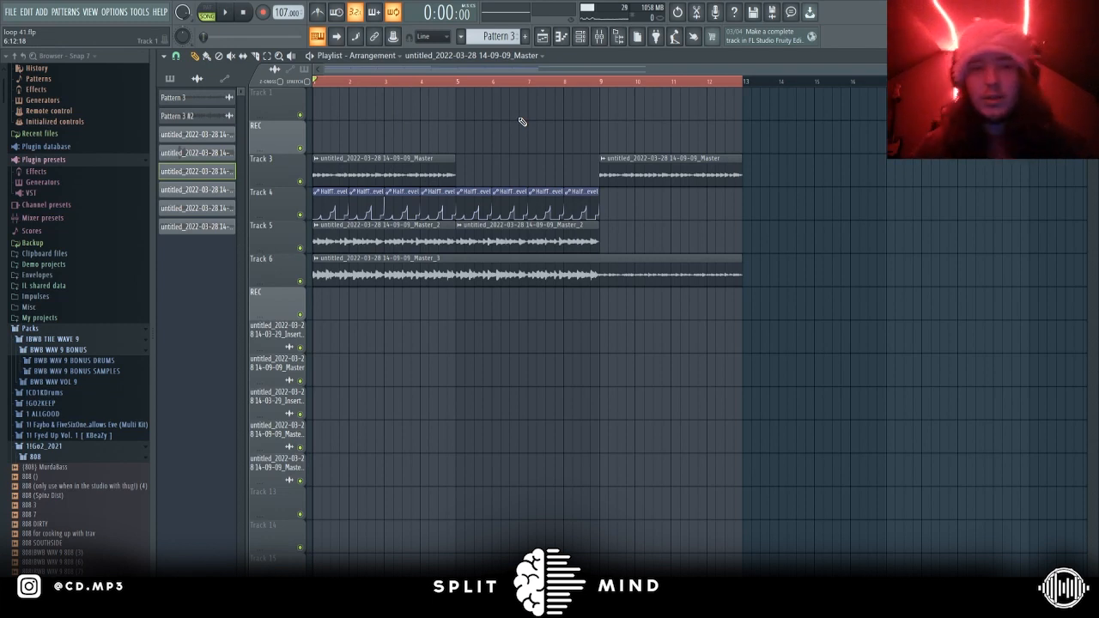
key("space")
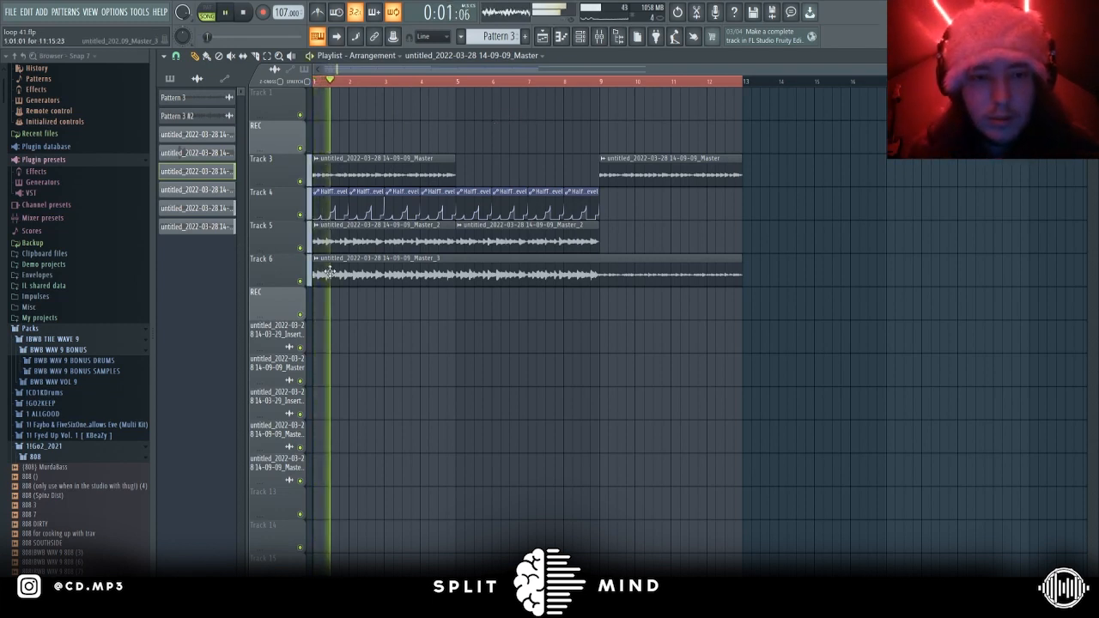
key("space")
Solo track 6 and audition the Master_3 clip on its own
left_click(301, 281)
key("space")
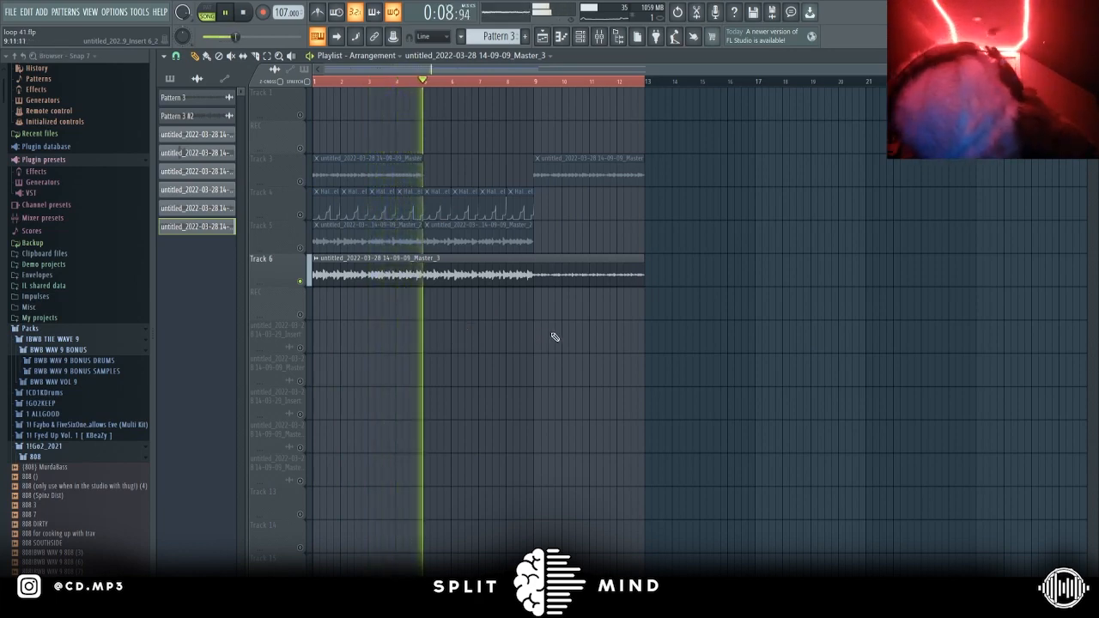
key("space")
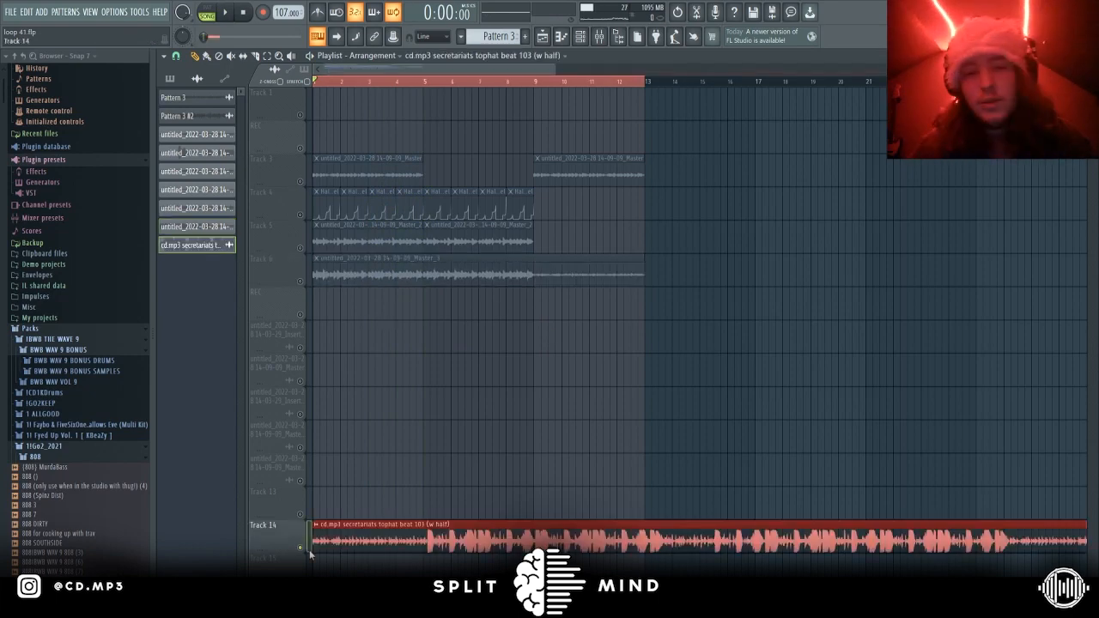
Deselect the secretariats tophat beat clip on soloed track 14 and audition it from bar 4
key("ctrl+d")
scroll(427, 403, "down", 3)
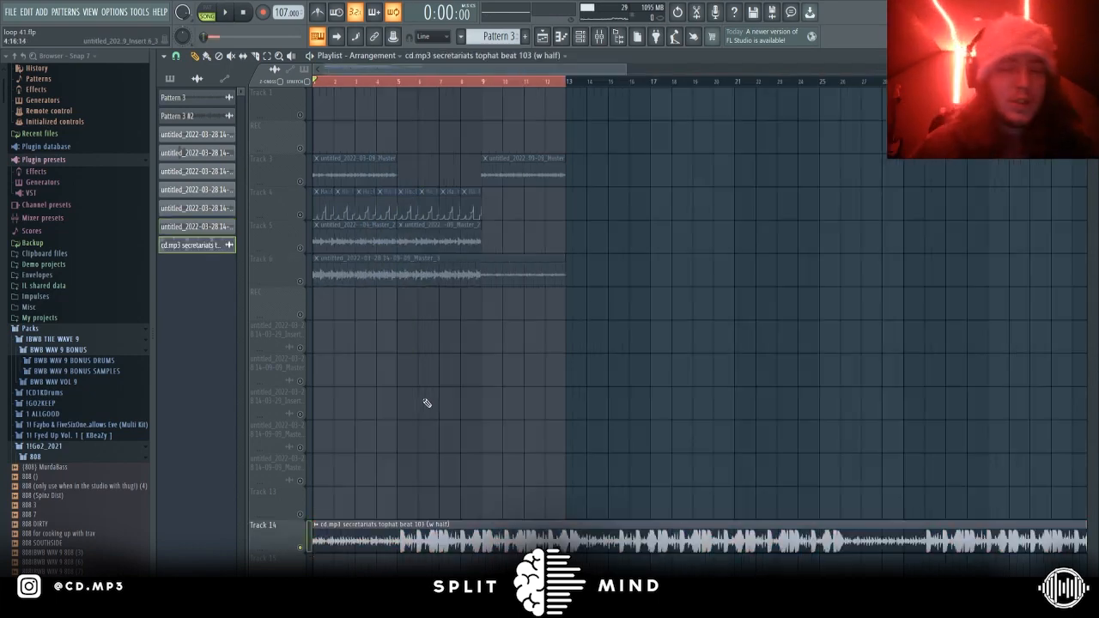
scroll(351, 394, "up", 3)
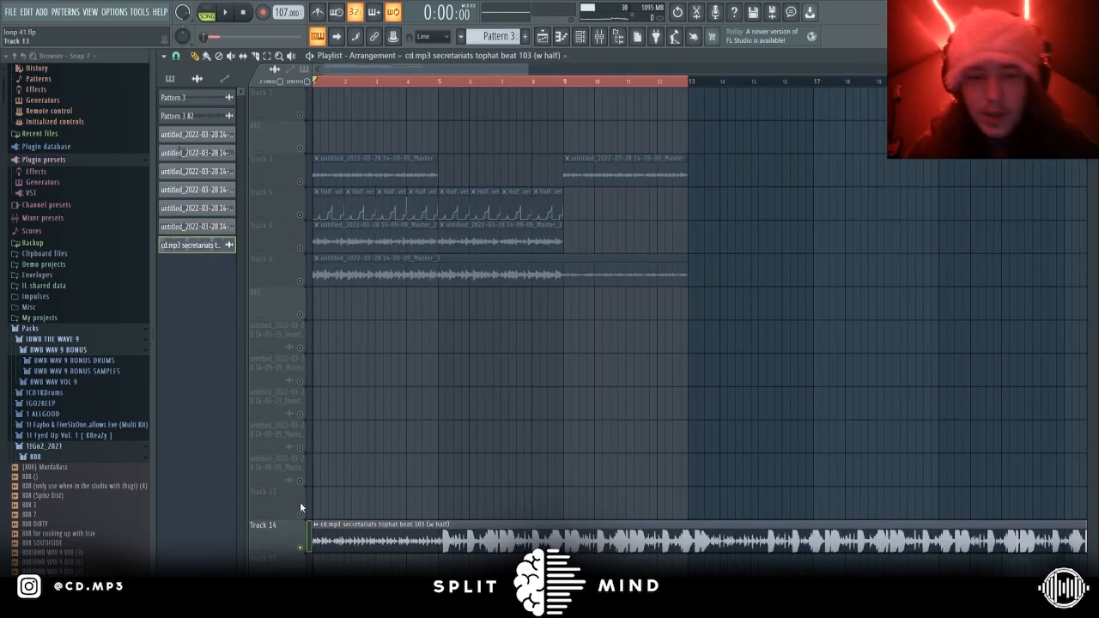
left_click(408, 82)
key("space")
scroll(474, 472, "up", 2)
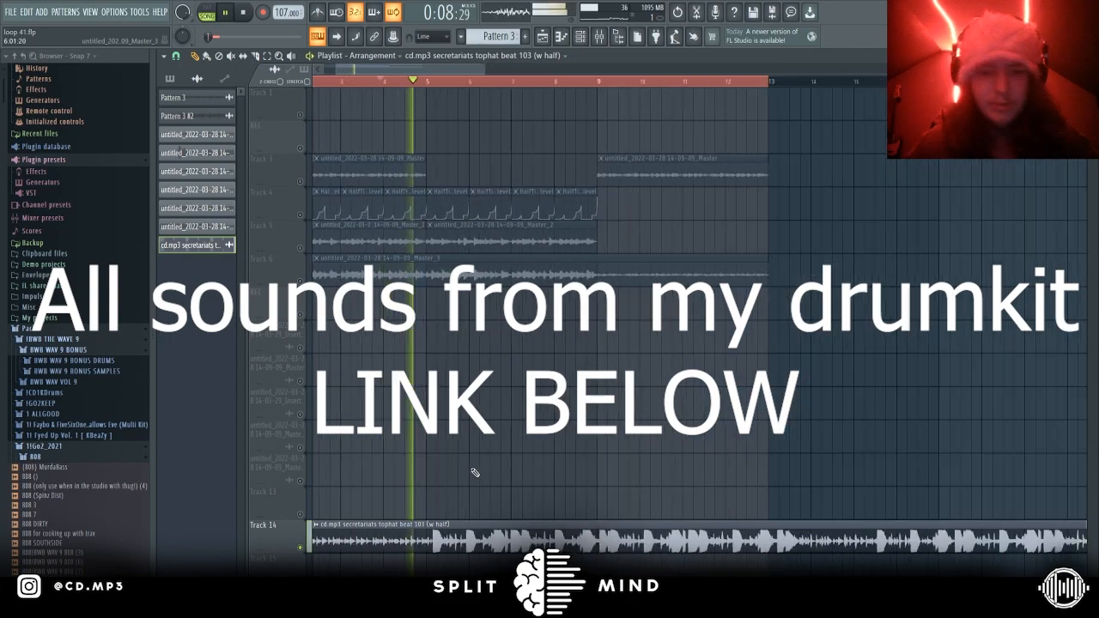
Remove the secretariats tophat beat clip from track 14 and clear the track's solo to reactivate all tracks
scroll(474, 472, "down", 2)
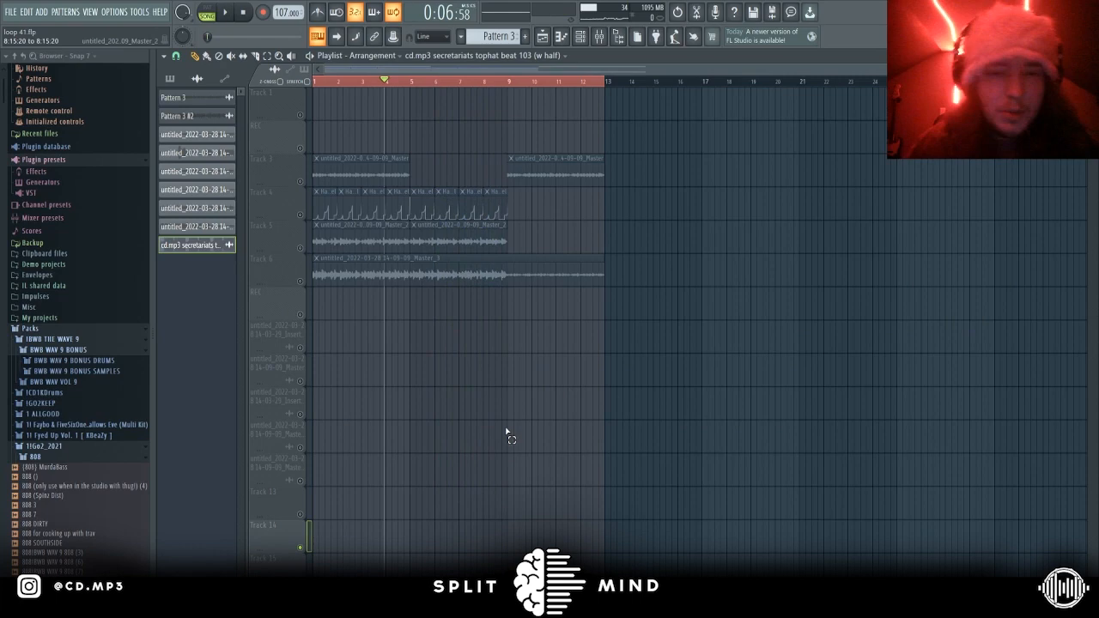
scroll(439, 444, "up", 1)
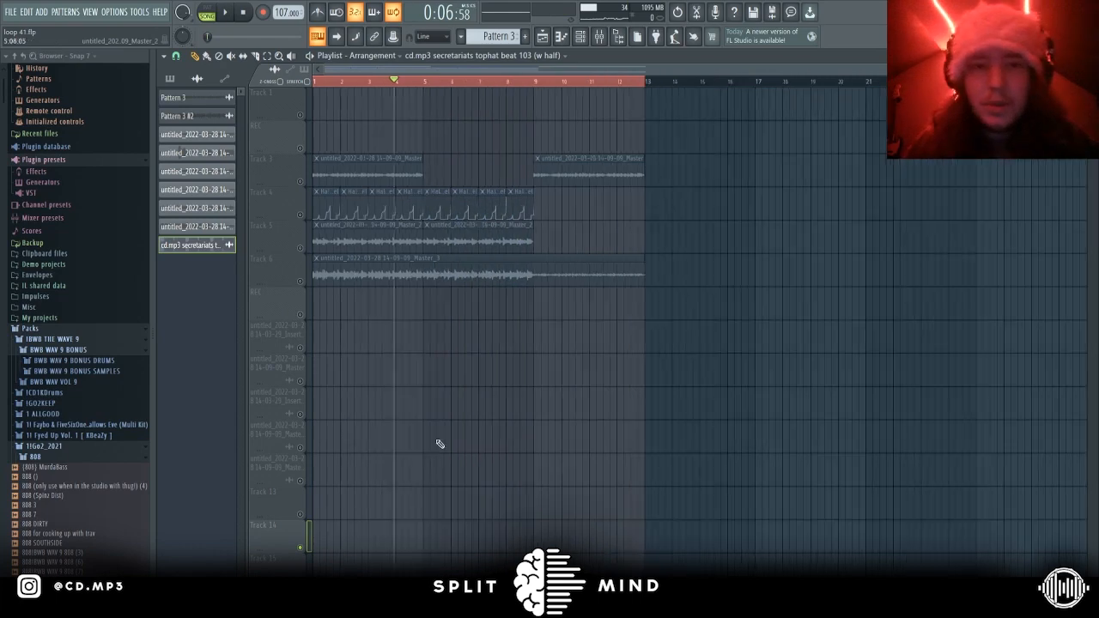
right_click(299, 547)
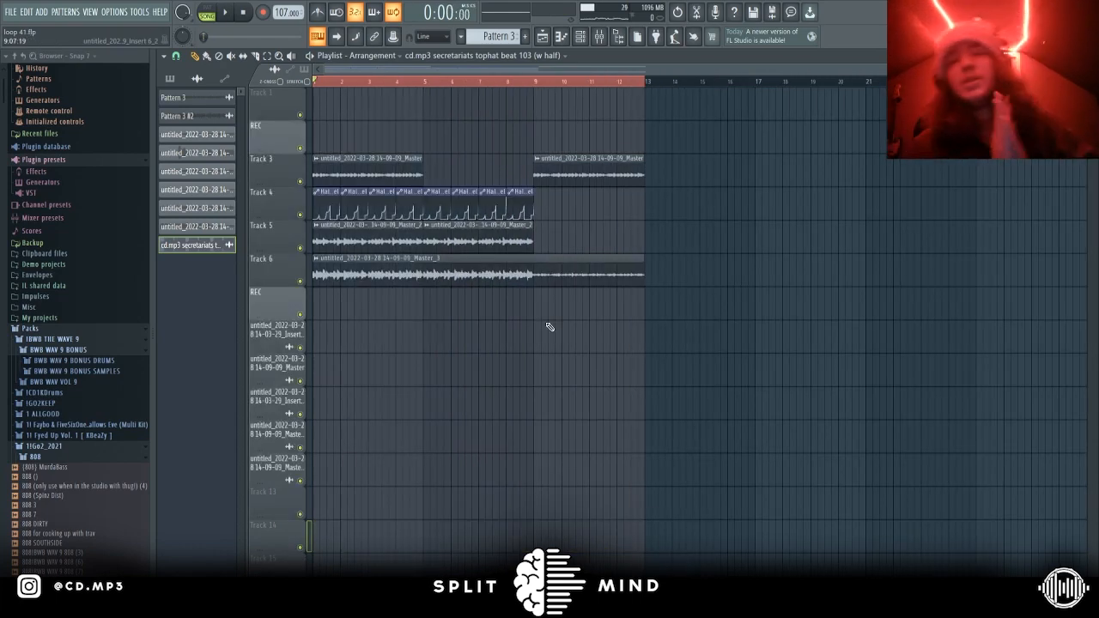